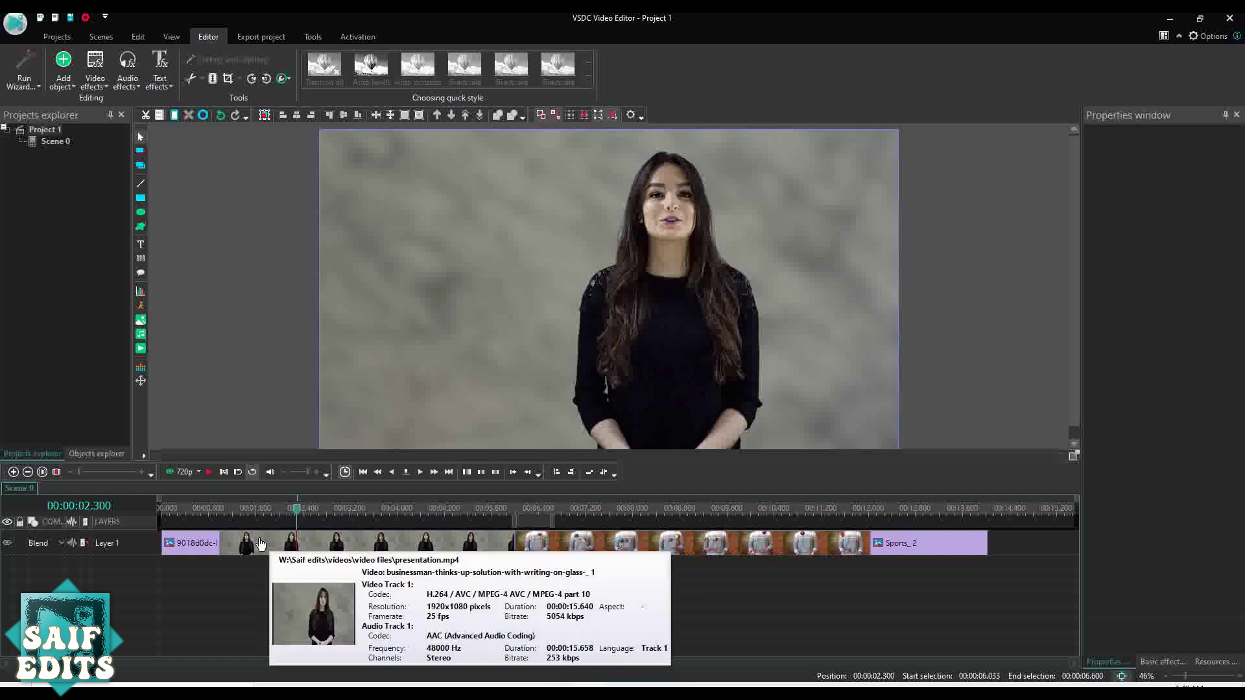
Replace the first image clip with Sports.jpg, added through the image tool
left_click(190, 544)
left_click(175, 509)
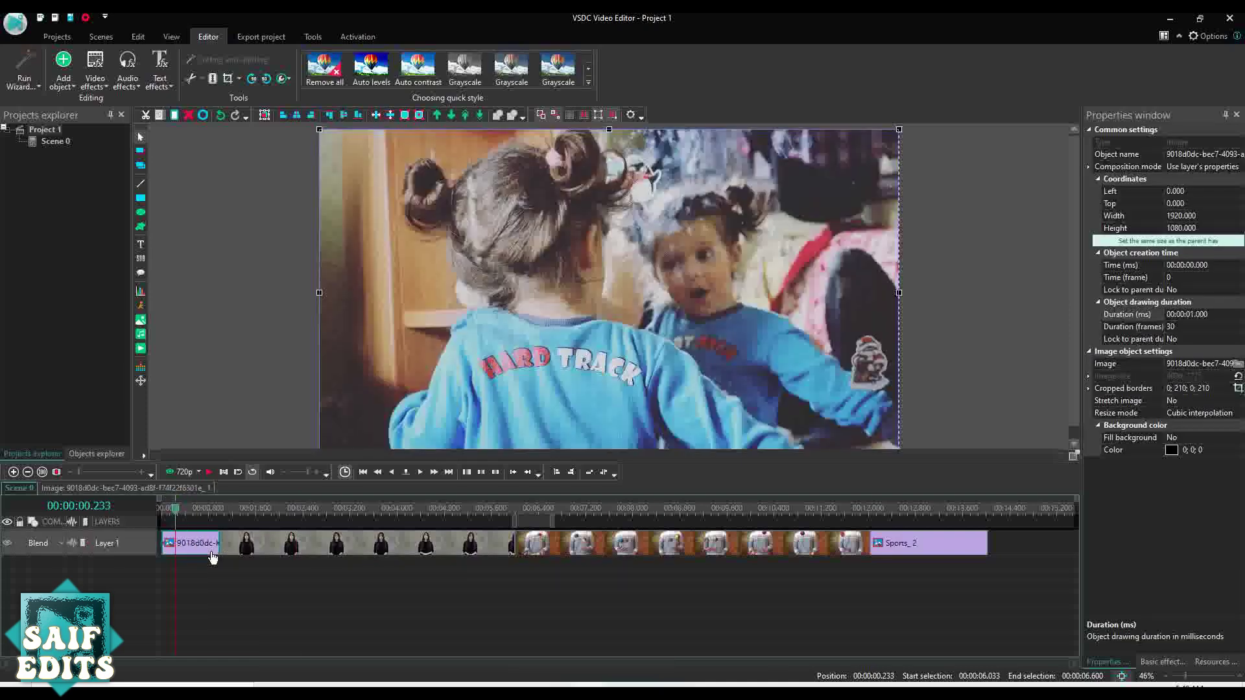
mouse_move(193, 548)
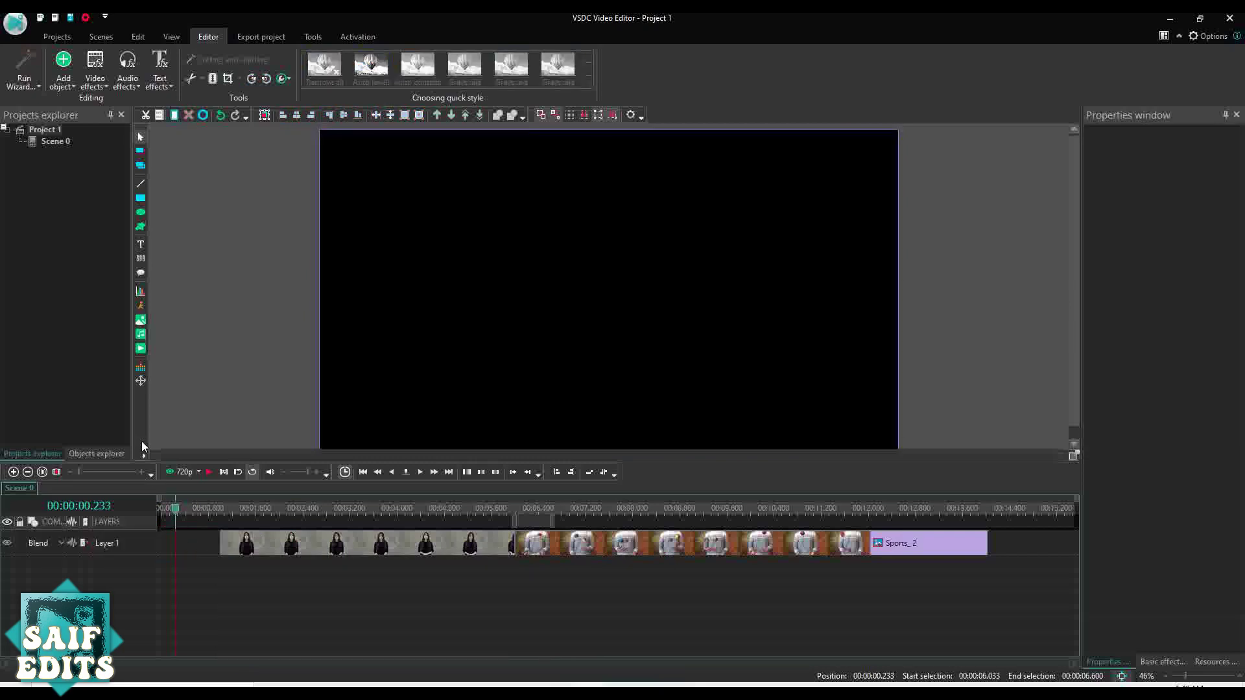
left_click(140, 320)
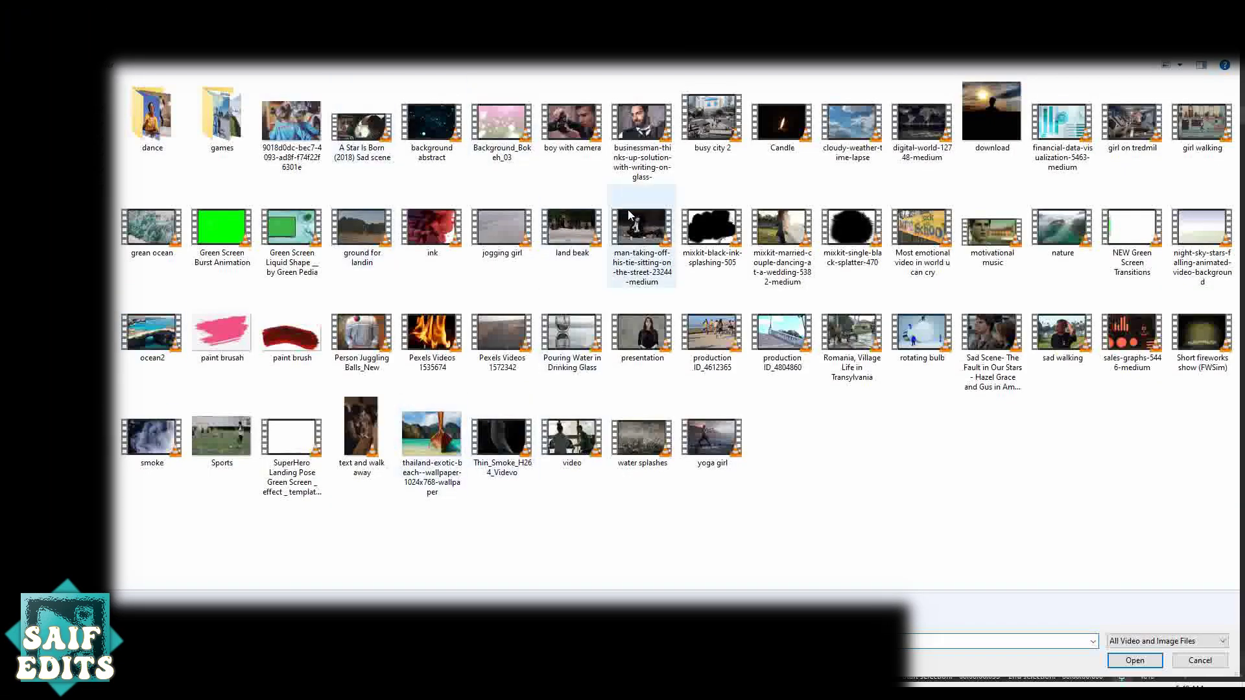
double_click(227, 433)
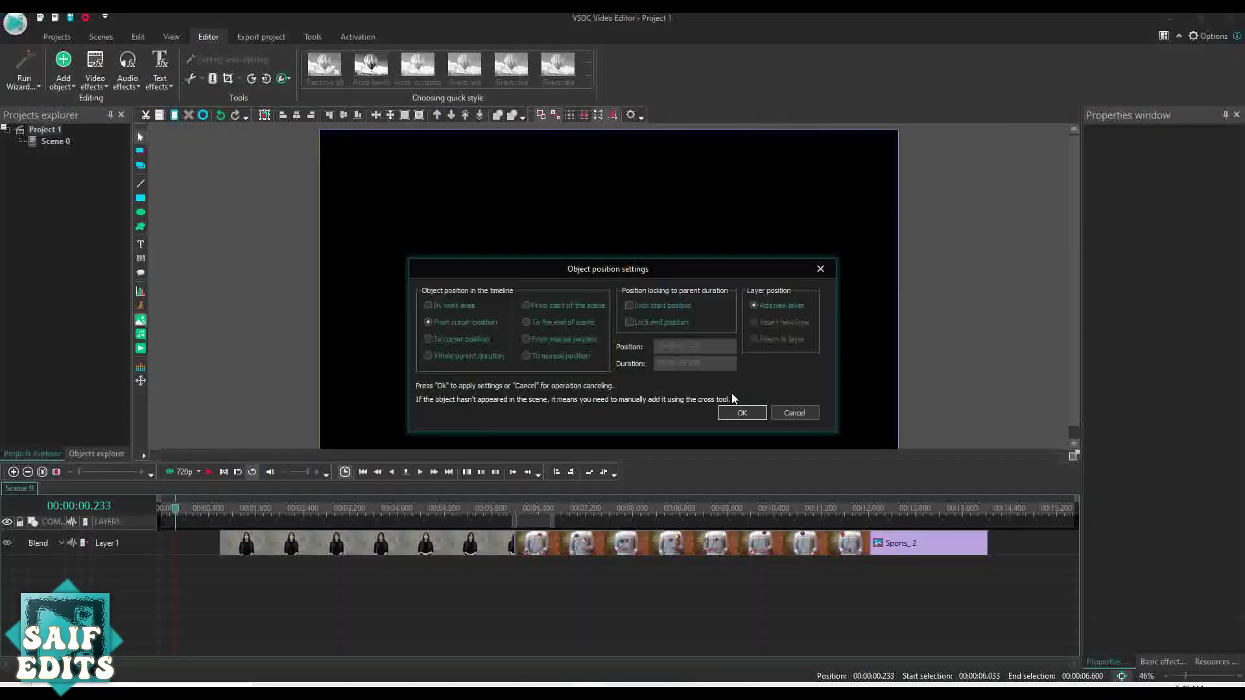
left_click(737, 413)
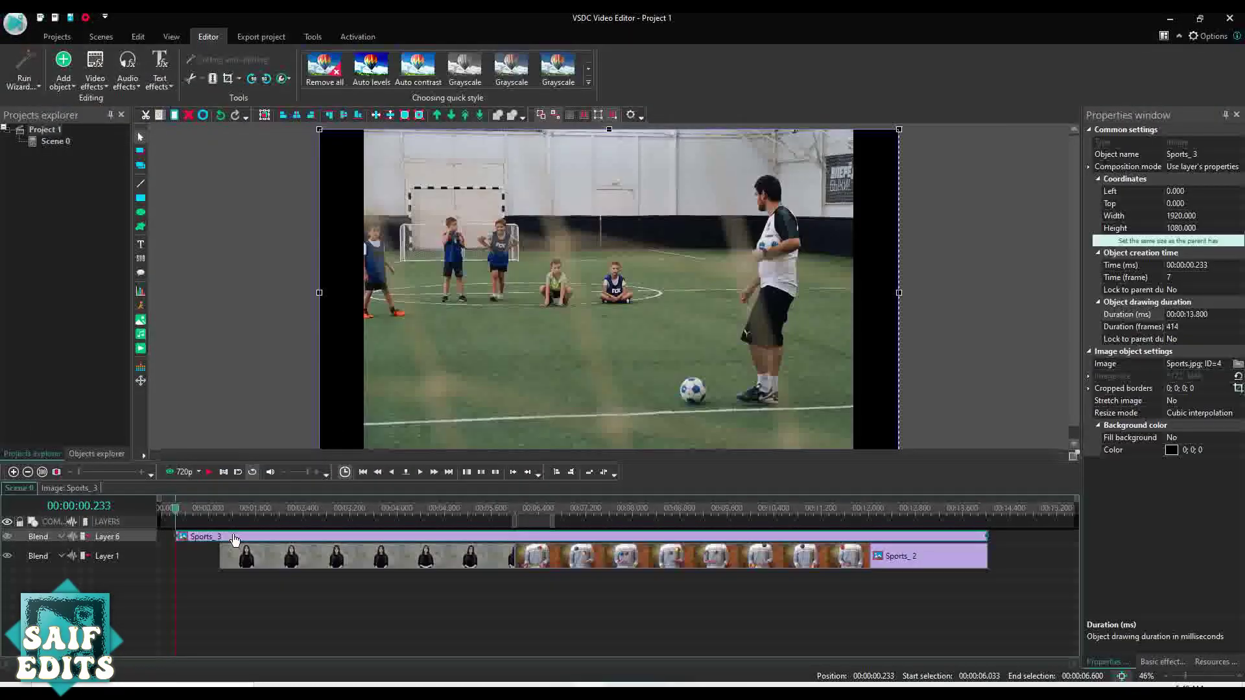
Place the Sports_3 clip at 0 s on Layer 1 and trim it to exactly 1 second
left_click_drag(234, 536, 220, 535)
left_click_drag(972, 537, 218, 584)
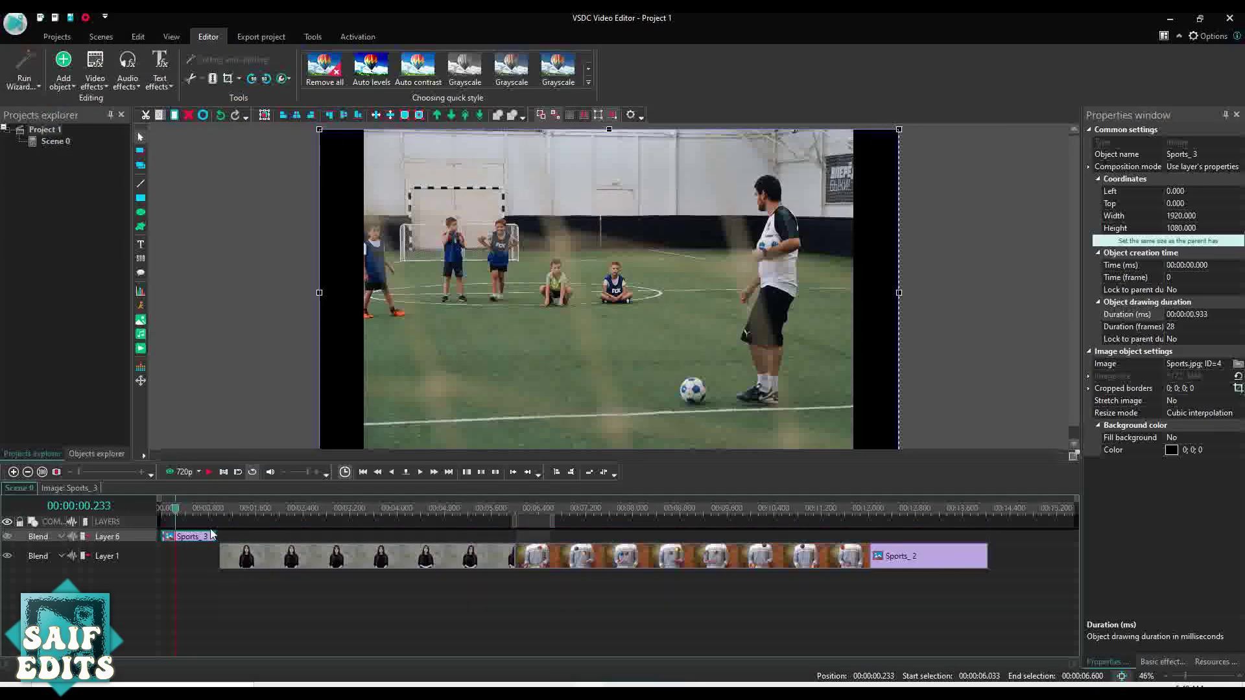
left_click_drag(209, 537, 210, 552)
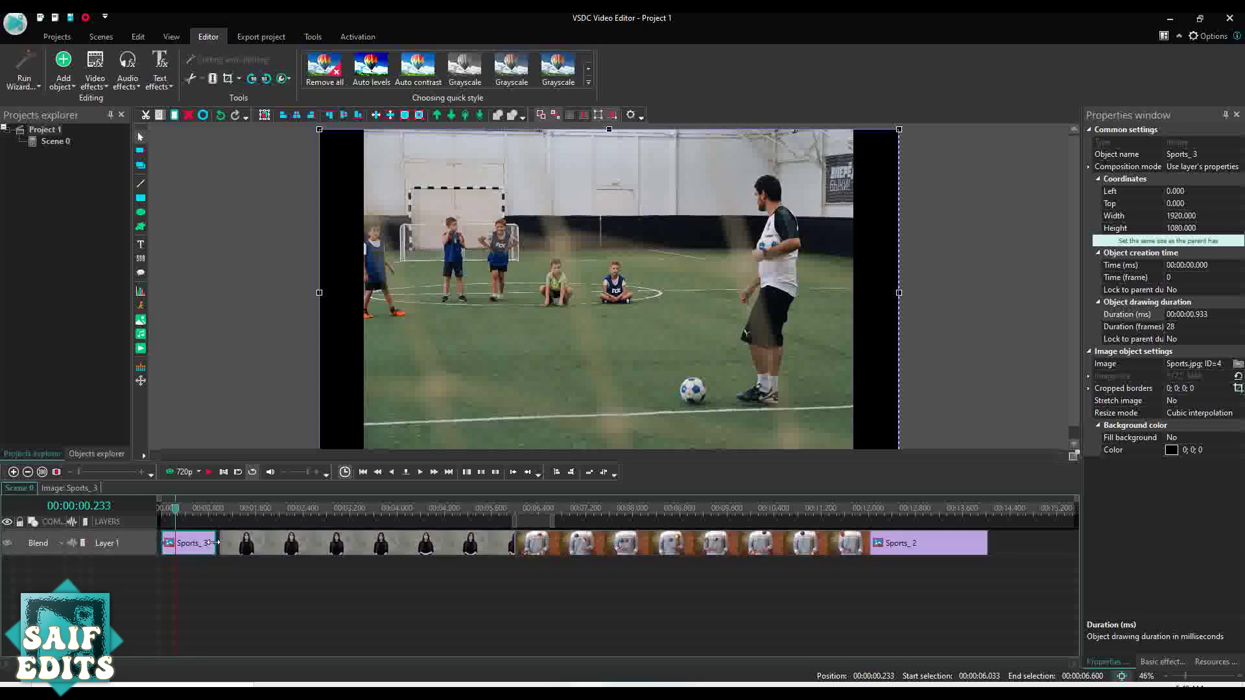
left_click_drag(214, 543, 219, 543)
Set the Sports_3 clip's Image property to the thailand-exotic-beach wallpaper file
left_click(193, 579)
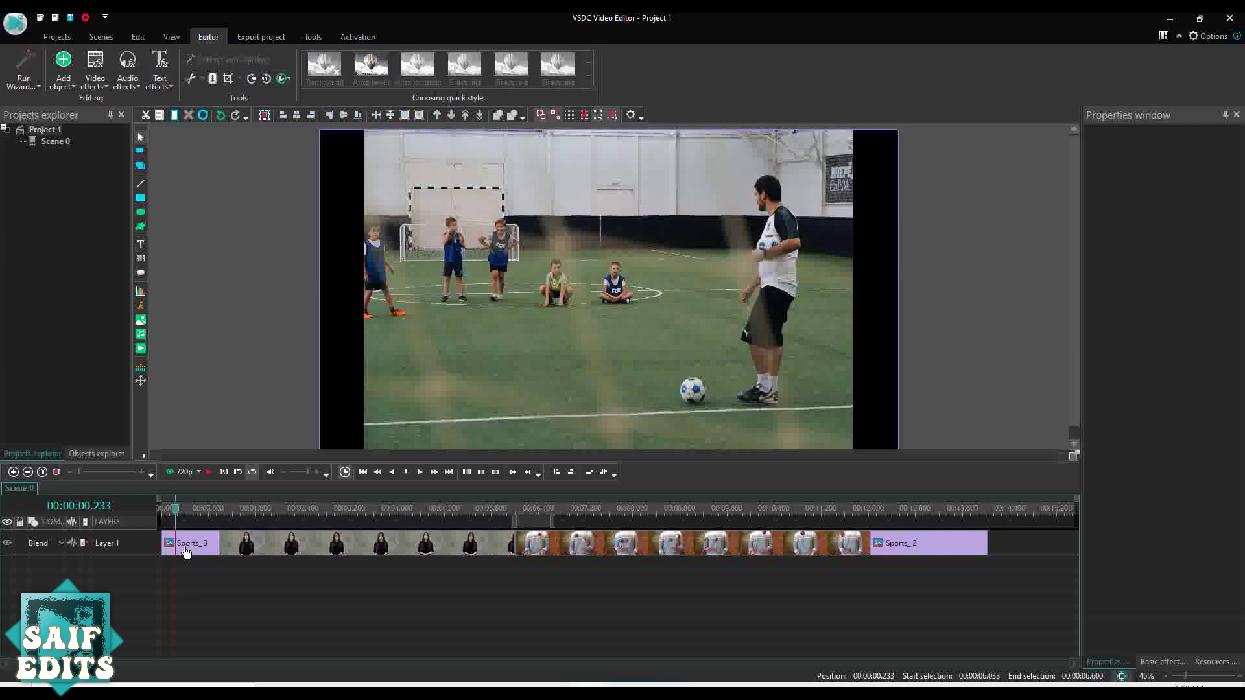
left_click(187, 550)
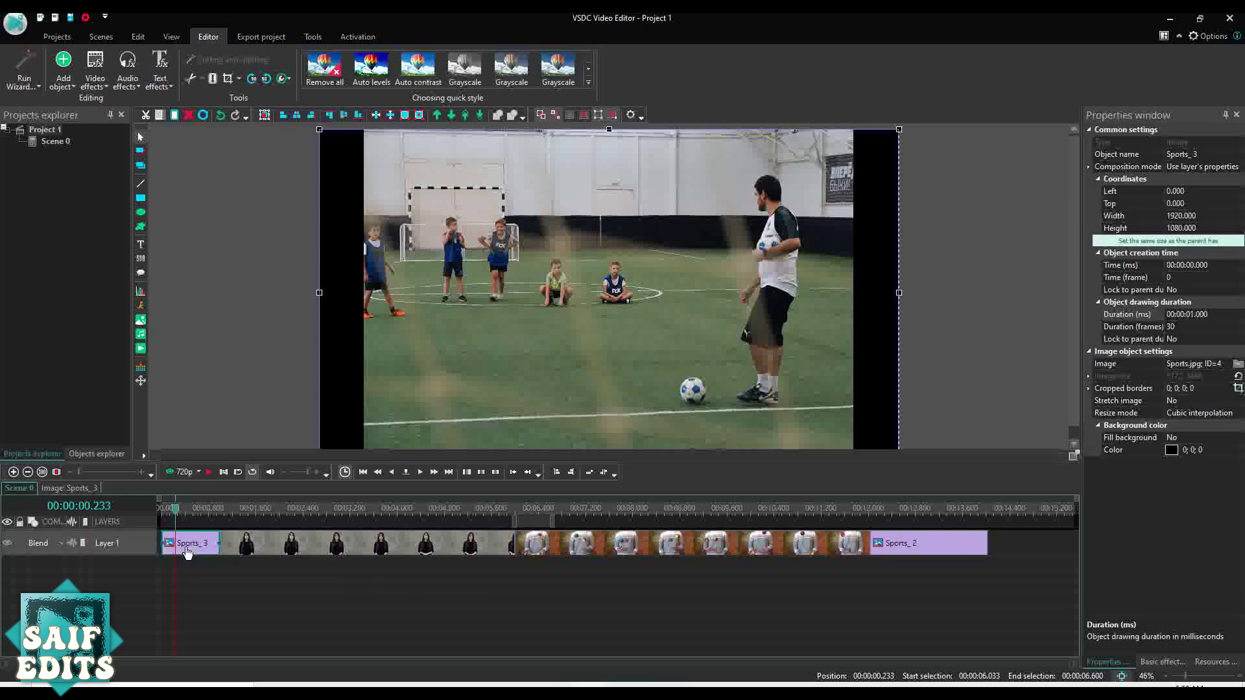
left_click(1222, 368)
left_click(1225, 365)
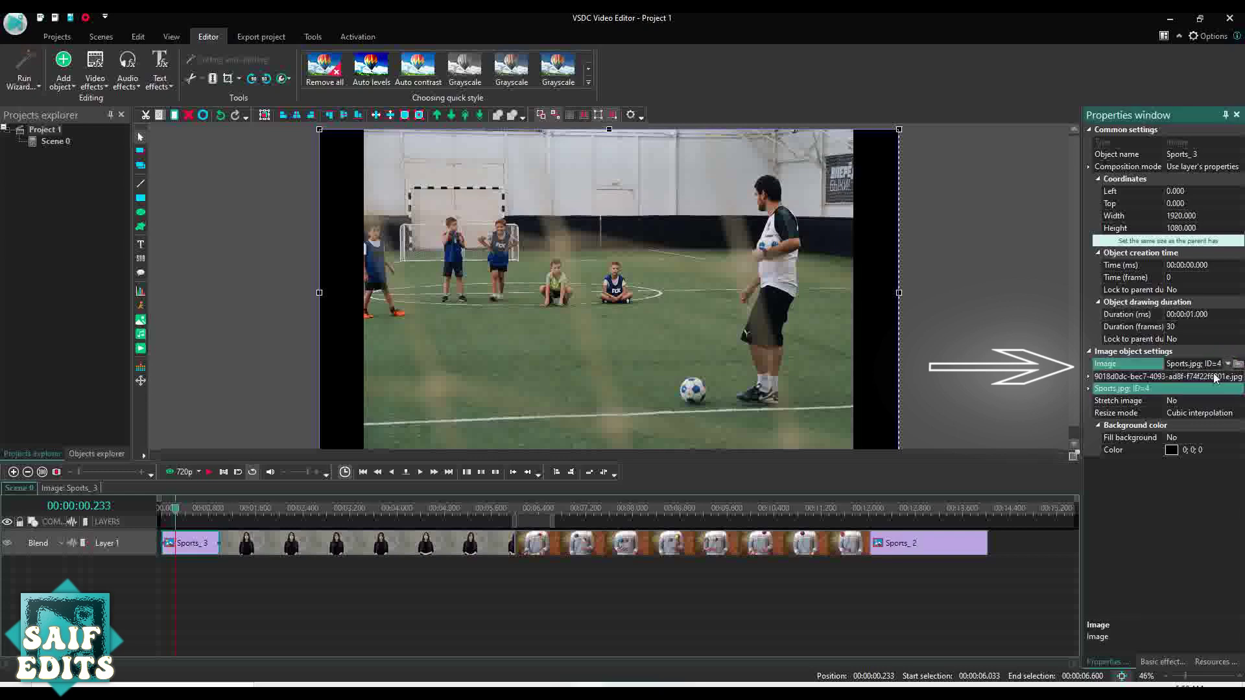
left_click(1230, 365)
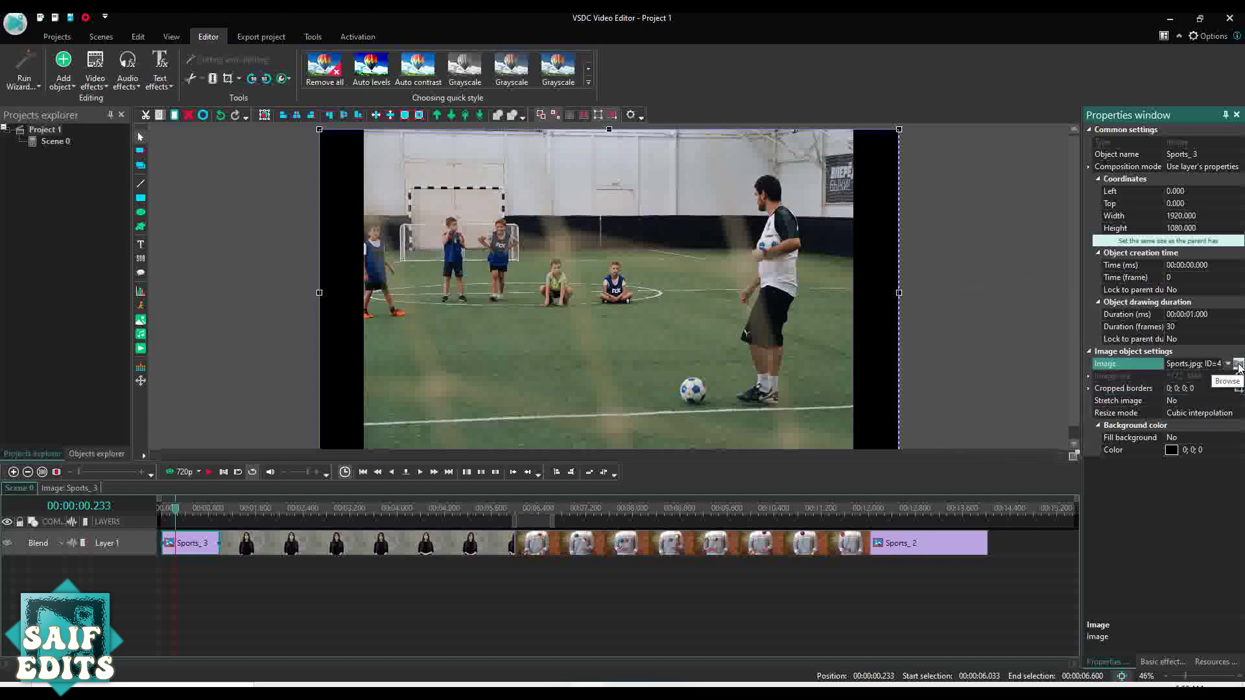
left_click(1238, 367)
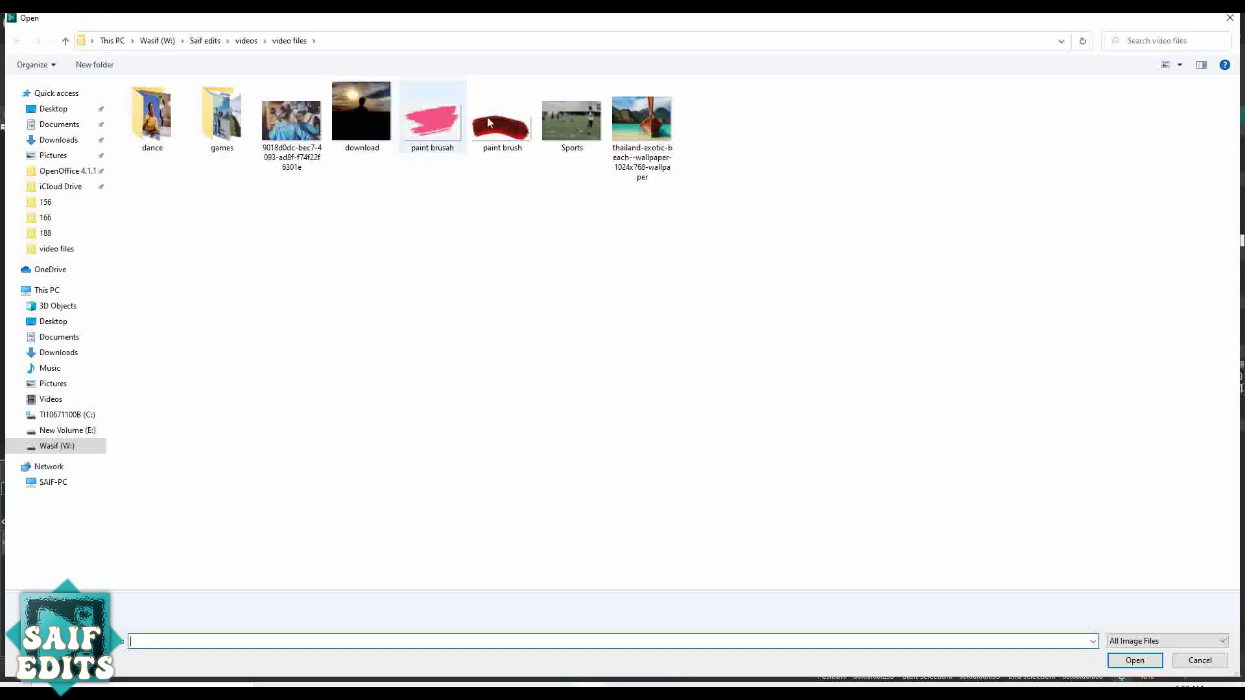
left_click(649, 135)
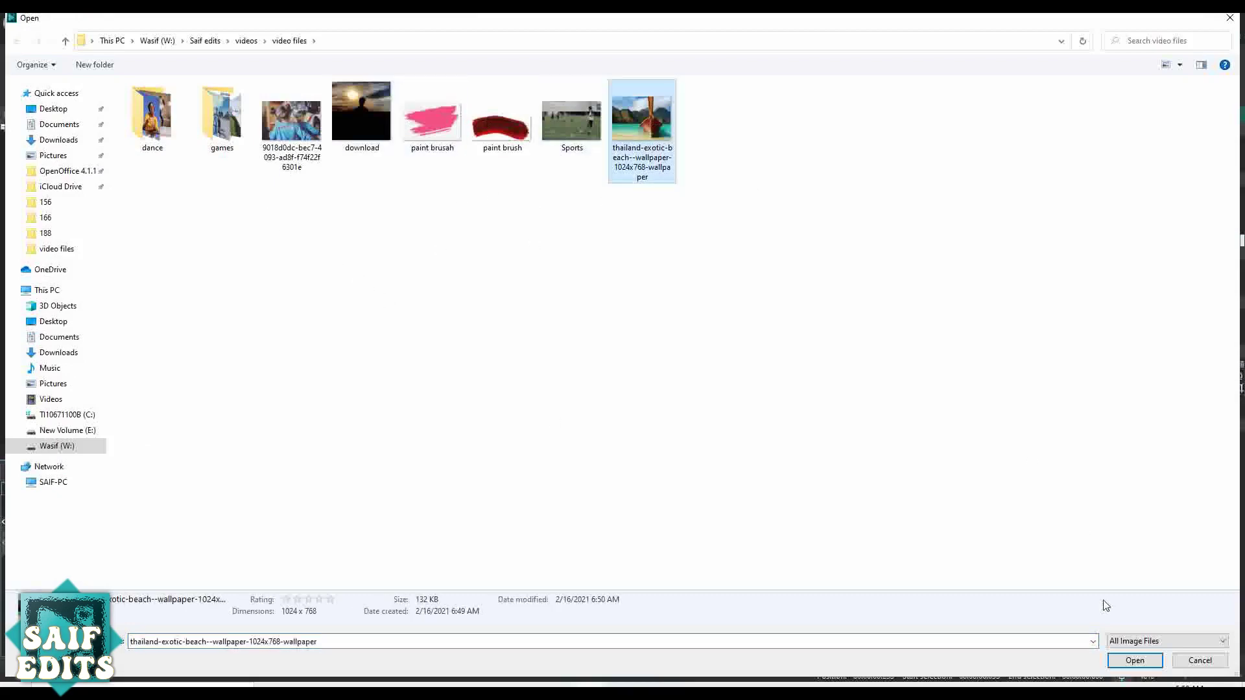
left_click(1134, 661)
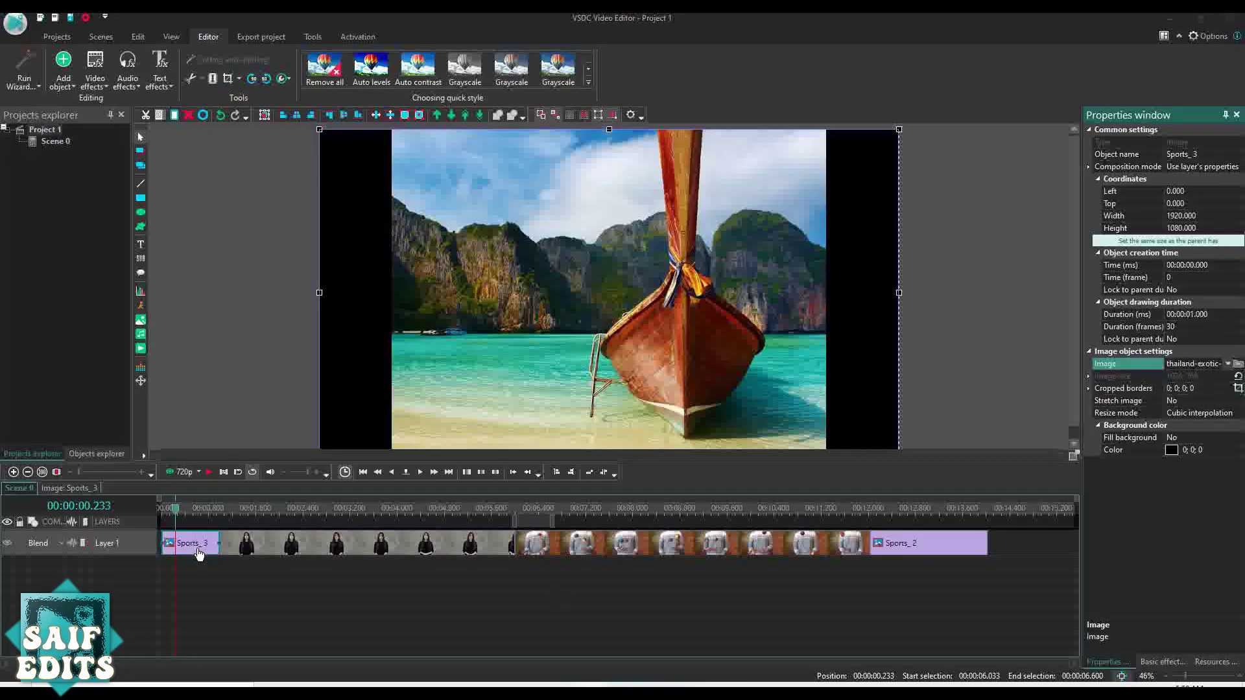
mouse_move(201, 548)
left_click(202, 551)
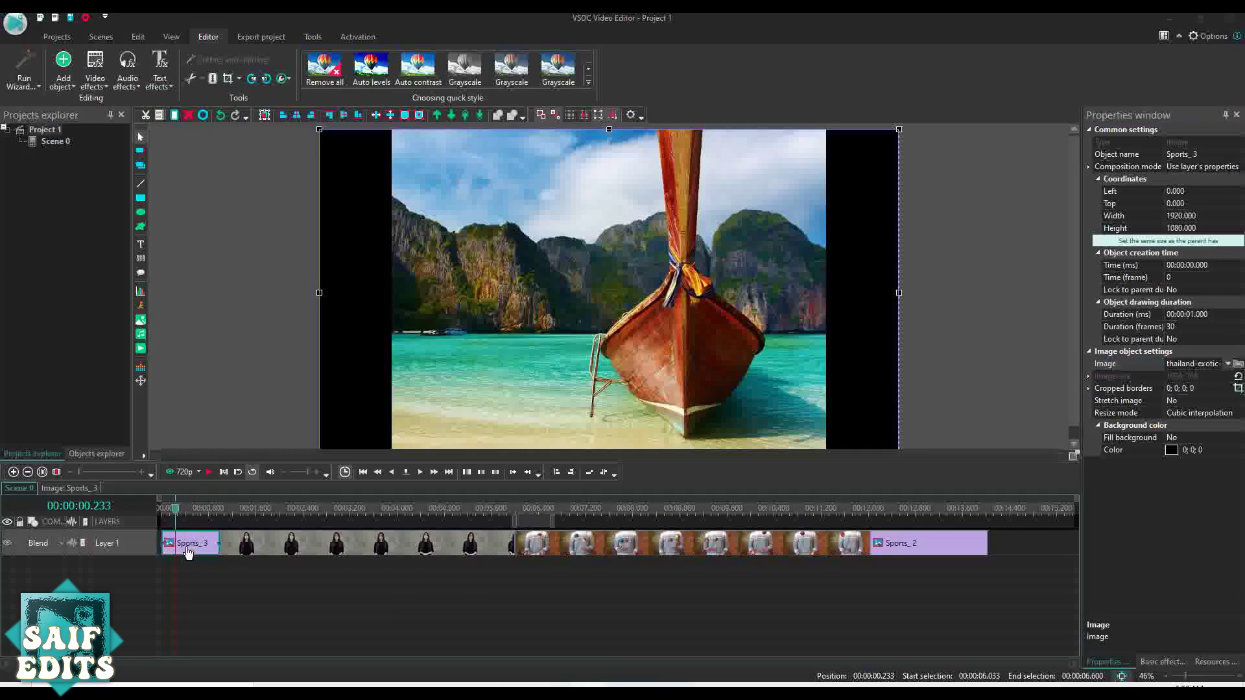
Select the presenter clip, browse its Video property and pick the Sad Scene file
left_click(220, 569)
left_click(236, 517)
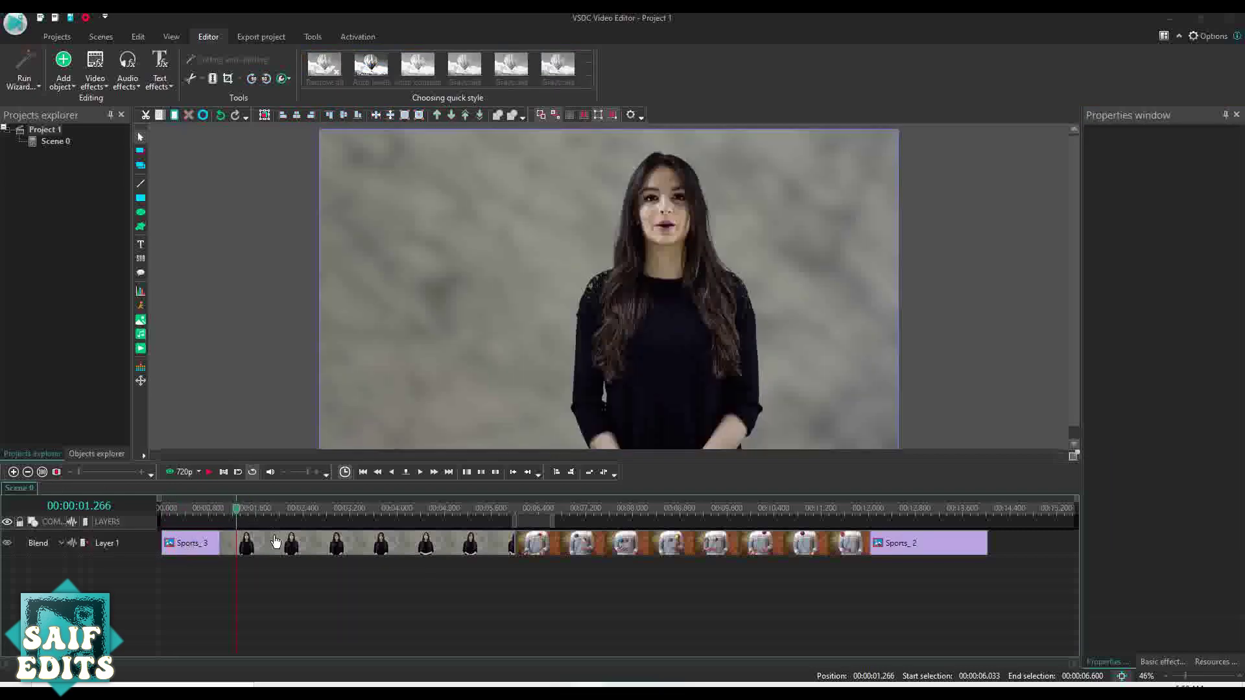
left_click(278, 543)
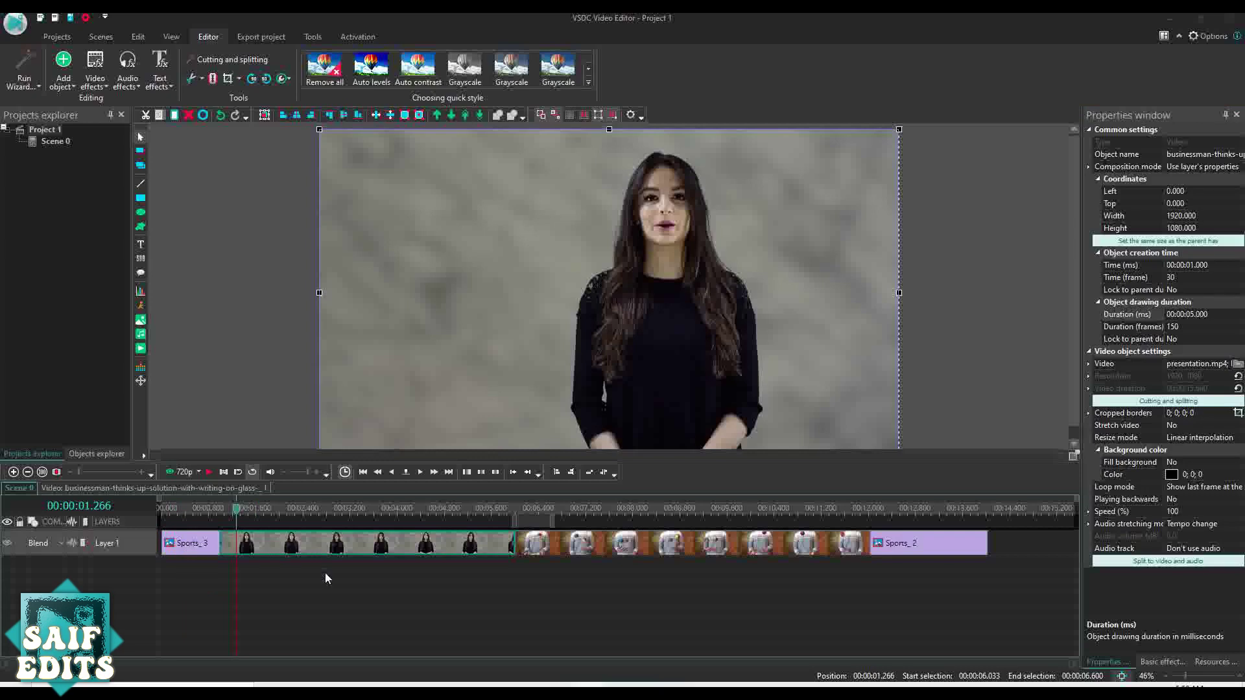
mouse_move(445, 549)
left_click(385, 538)
left_click(1238, 364)
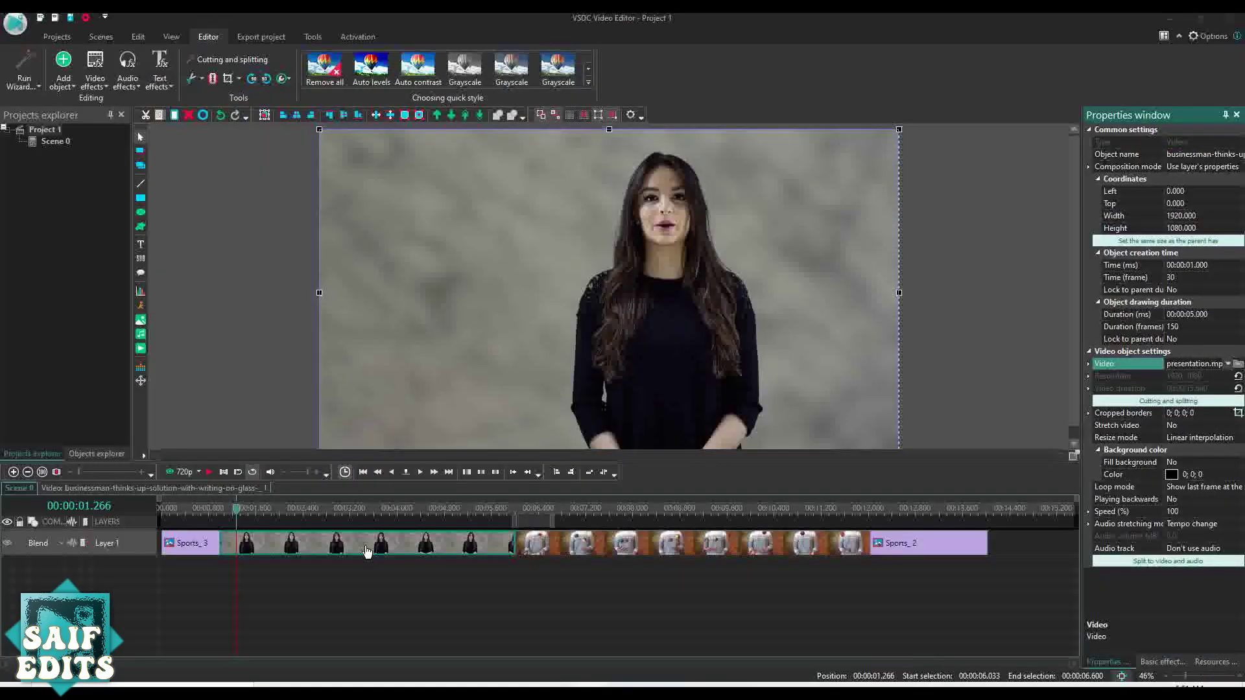
left_click(367, 551)
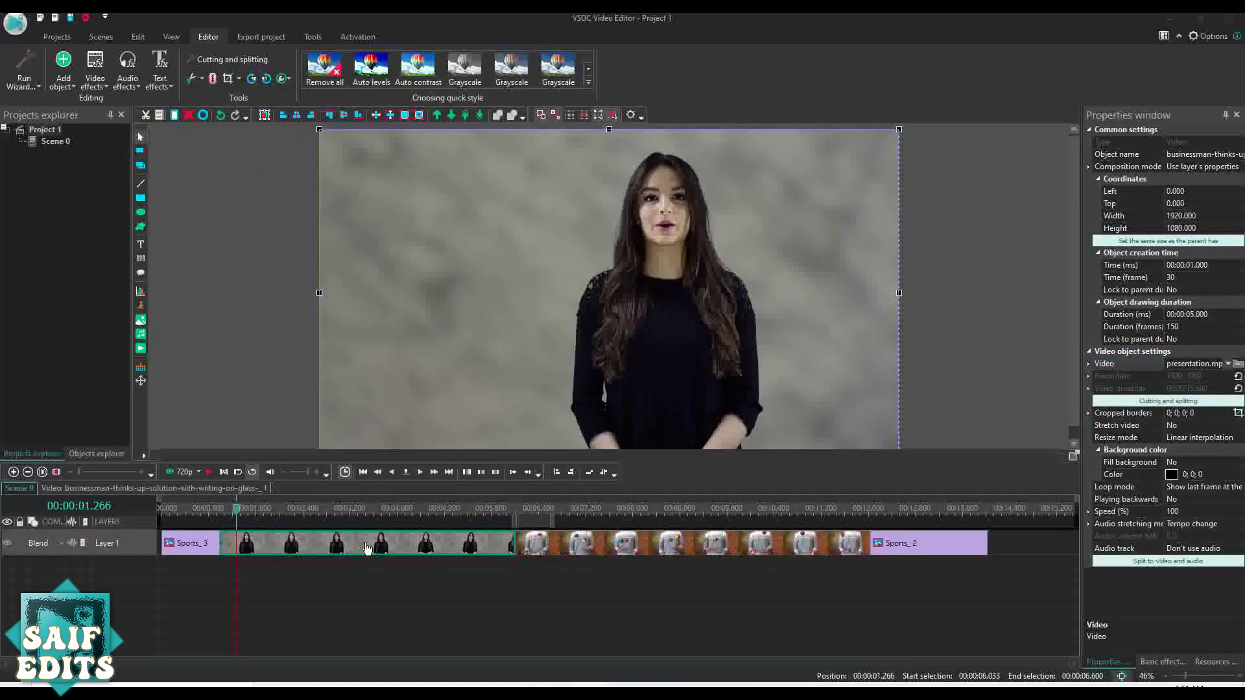
left_click(1238, 367)
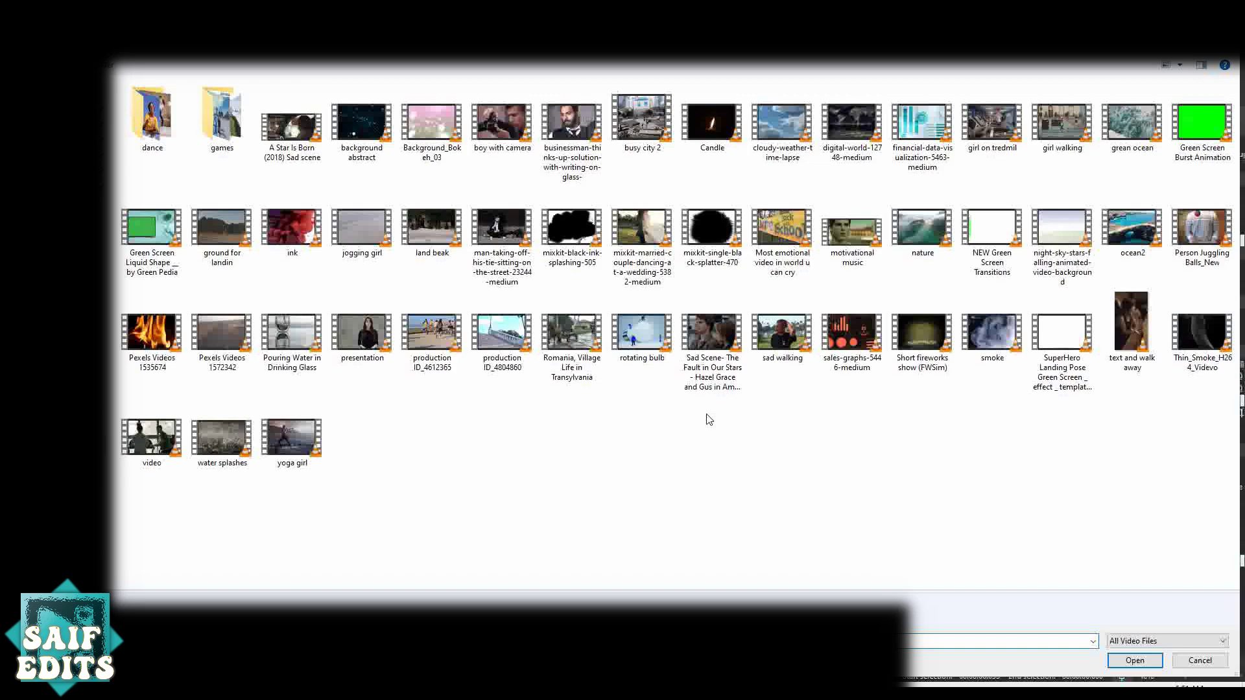
left_click(722, 331)
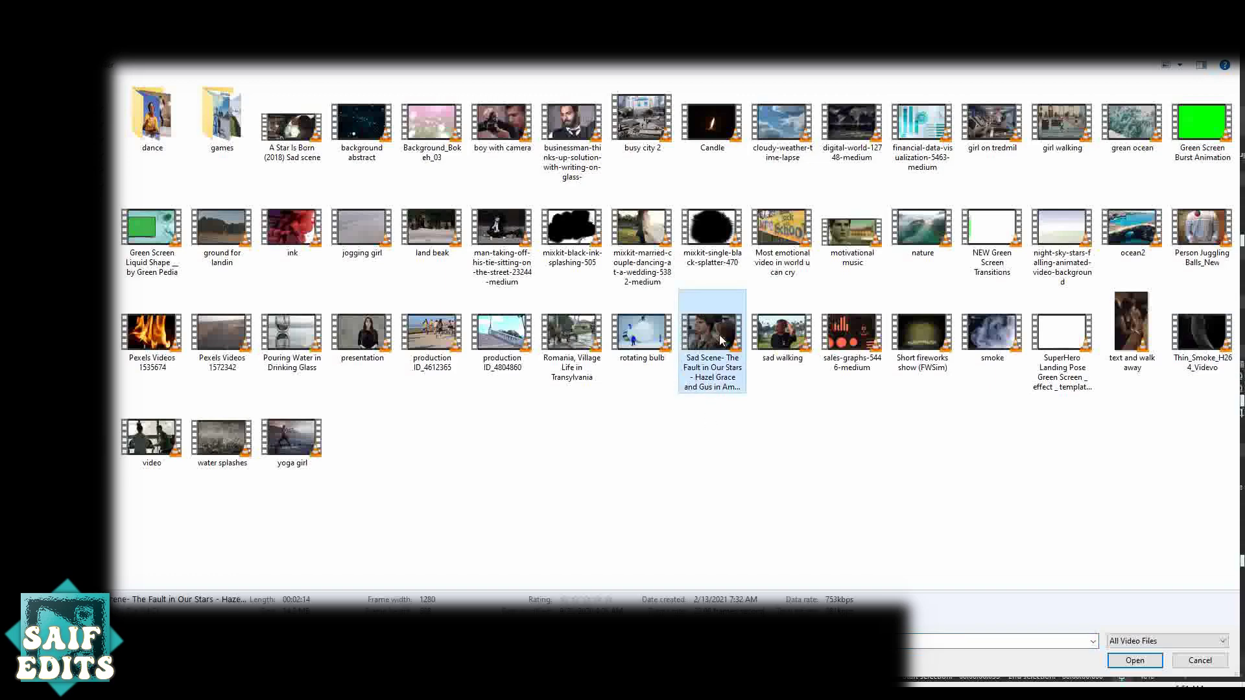
Confirm the Sad Scene choice in the Open dialog to return to the timeline
left_click(1123, 659)
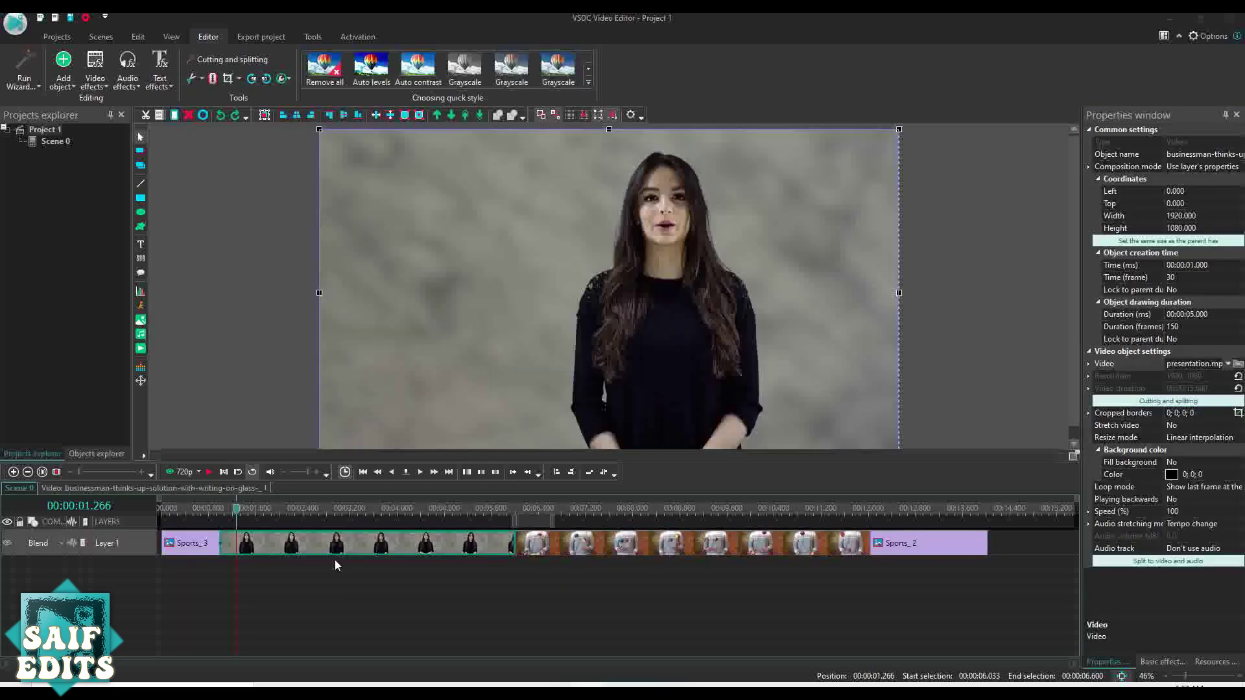
left_click(332, 571)
left_click(330, 545)
mouse_move(357, 549)
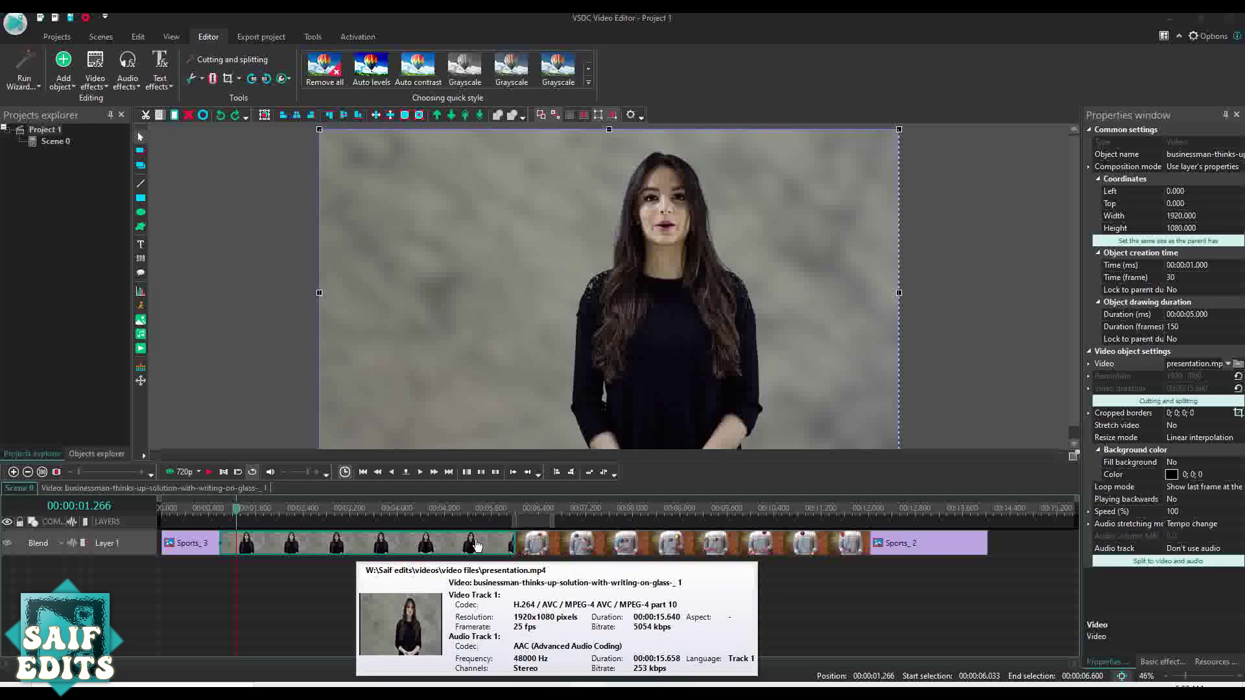
left_click(533, 549)
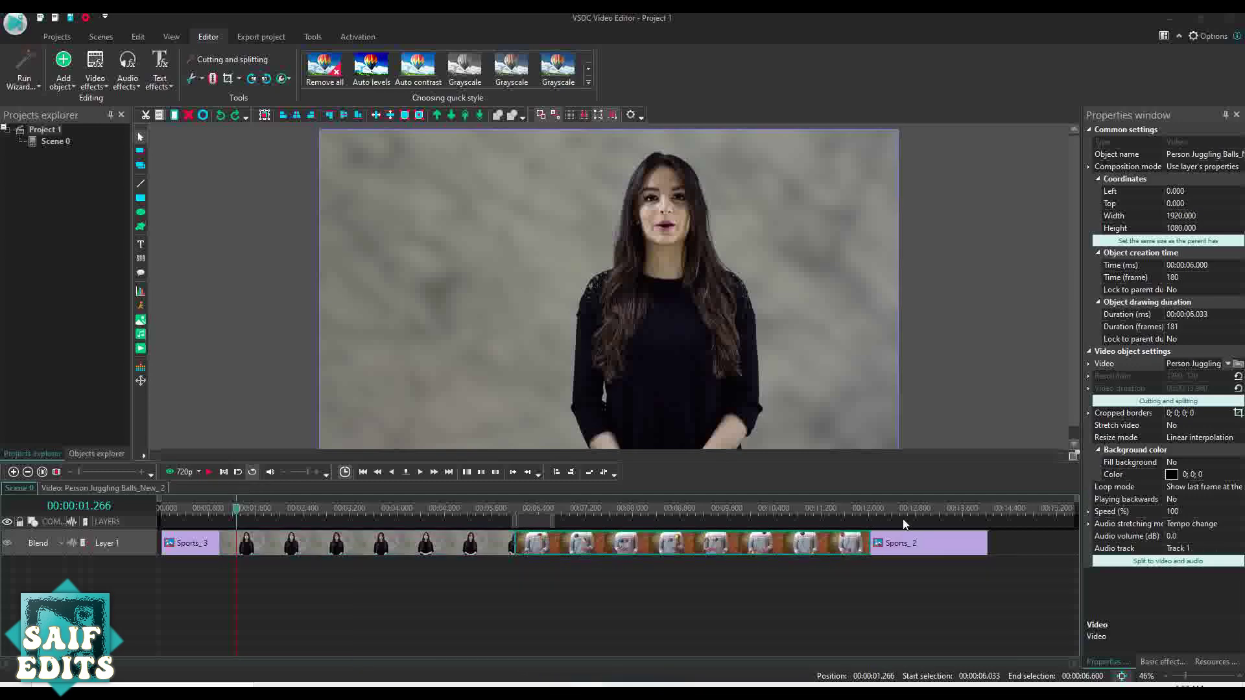
left_click(910, 543)
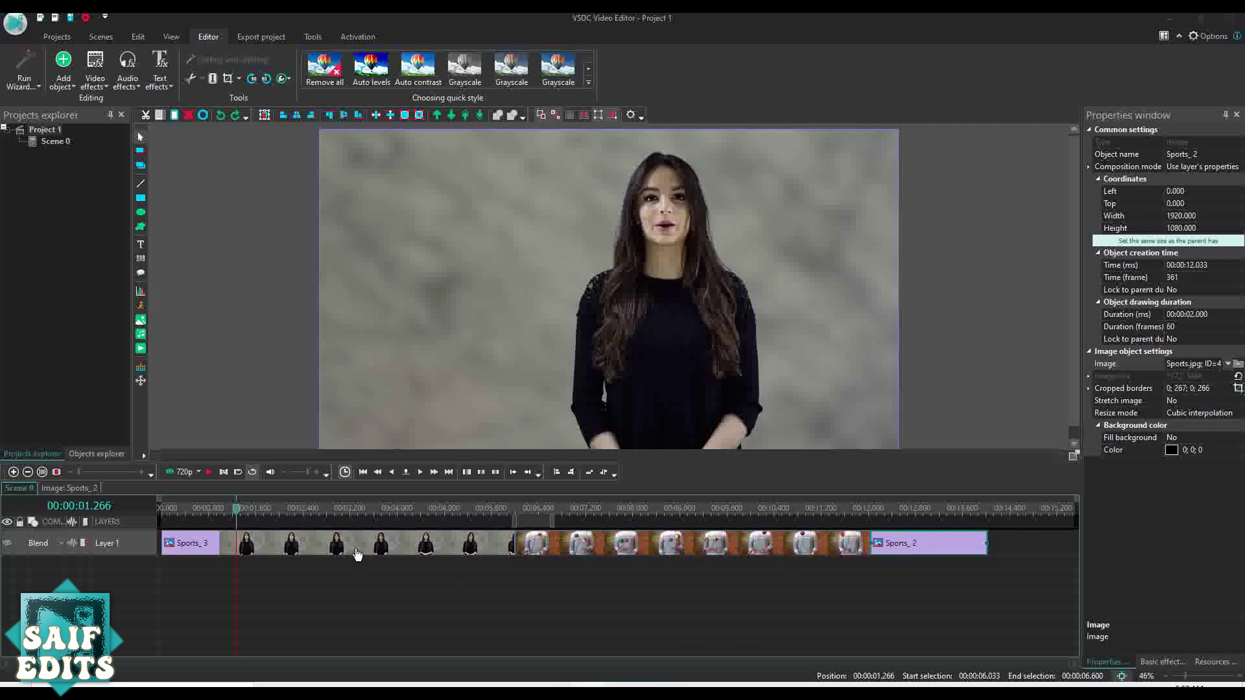
Open the presenter clip's inner timeline and return the playhead to 0 s with Ctrl+Home
left_click(356, 551)
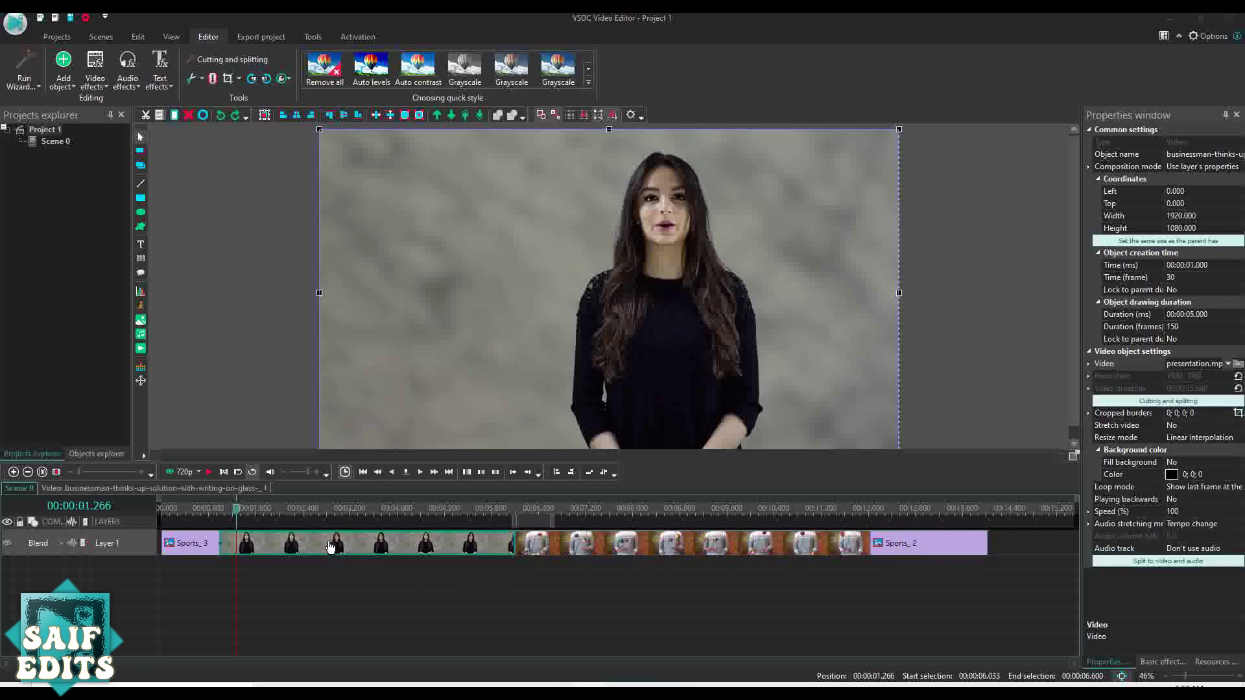
double_click(331, 546)
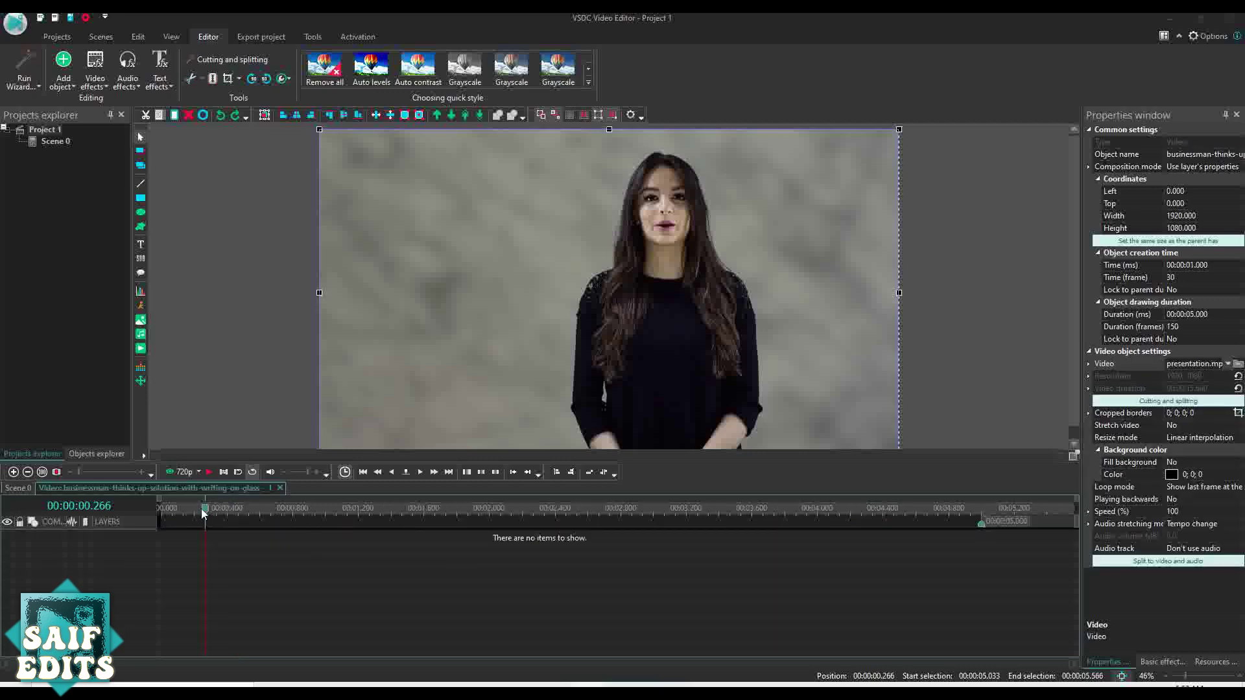
left_click_drag(201, 508, 155, 505)
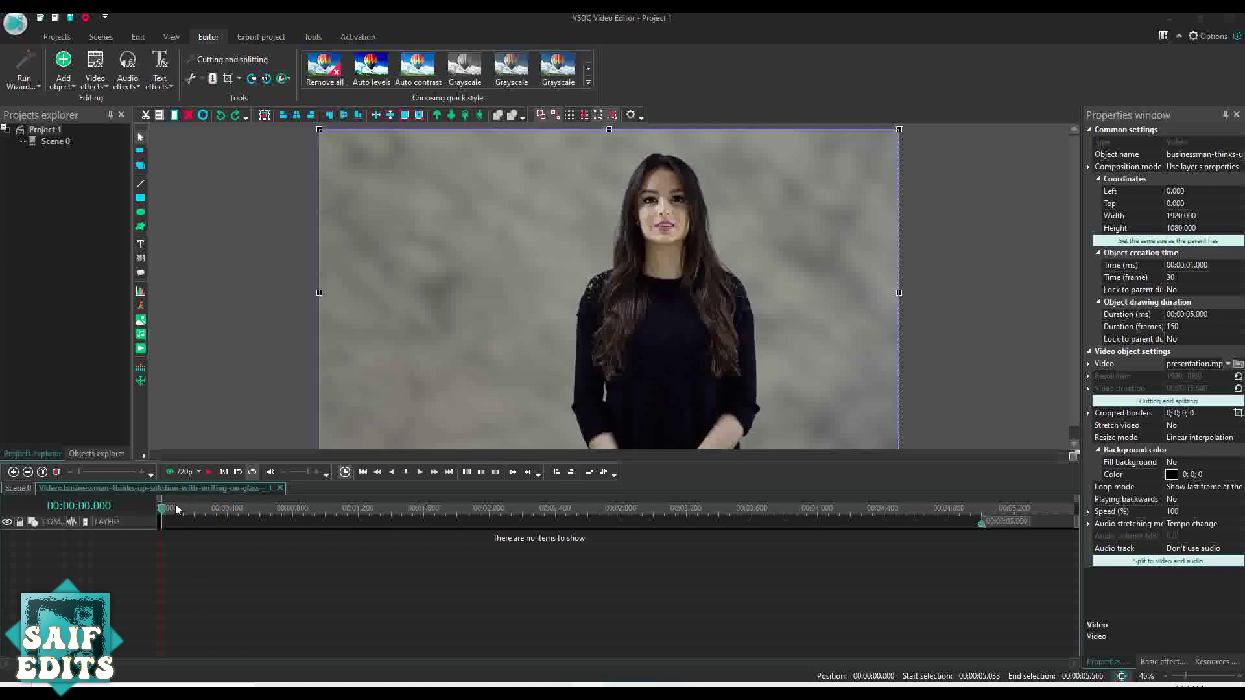
left_click(297, 510)
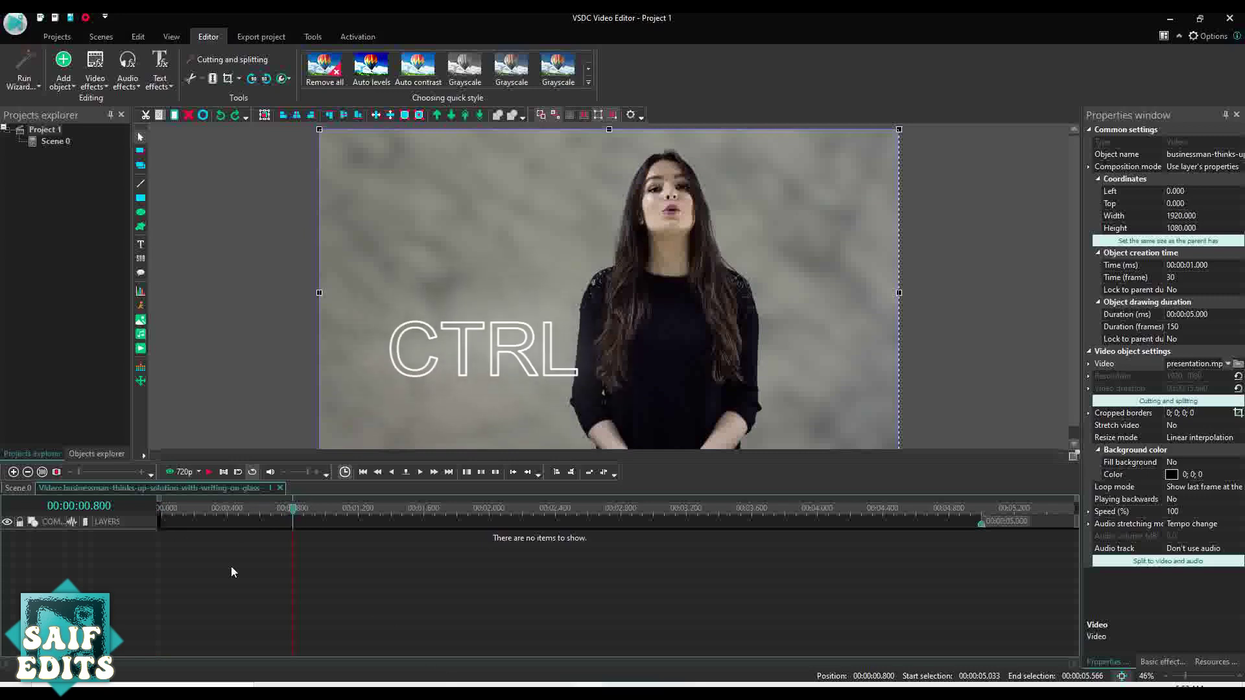
key("ctrl+Home")
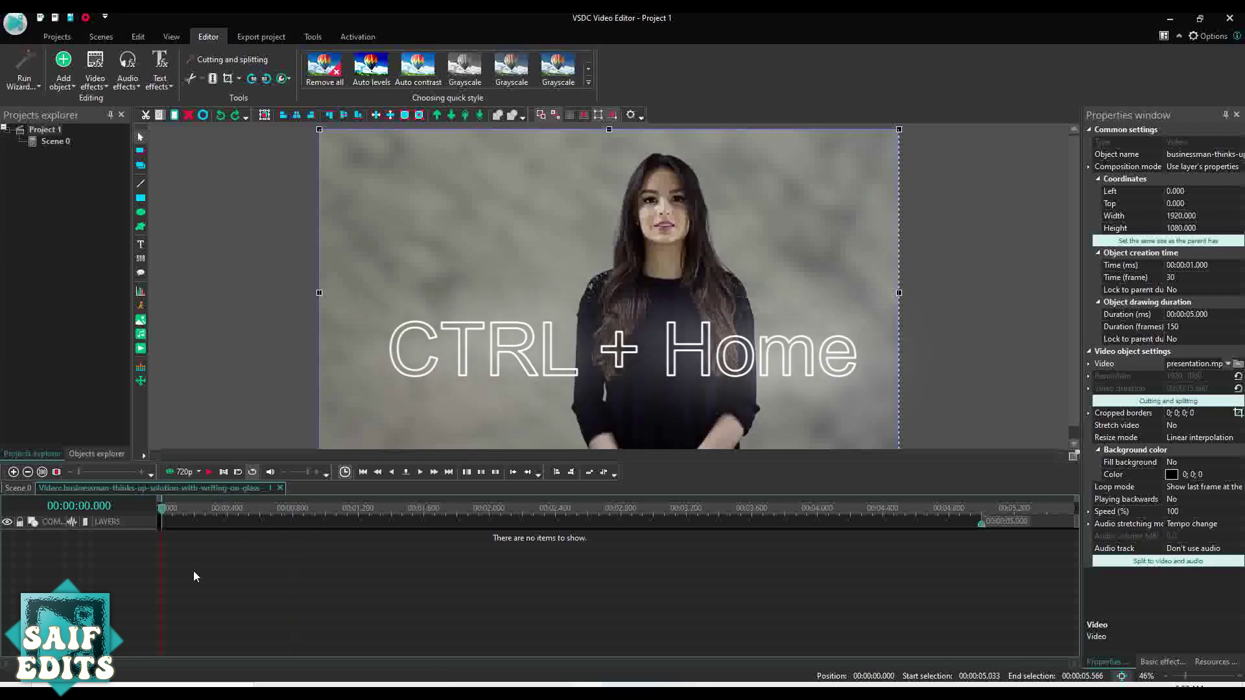
Add the Sad Scene video inside the presenter clip, starting at the beginning on Layer 7
left_click(141, 348)
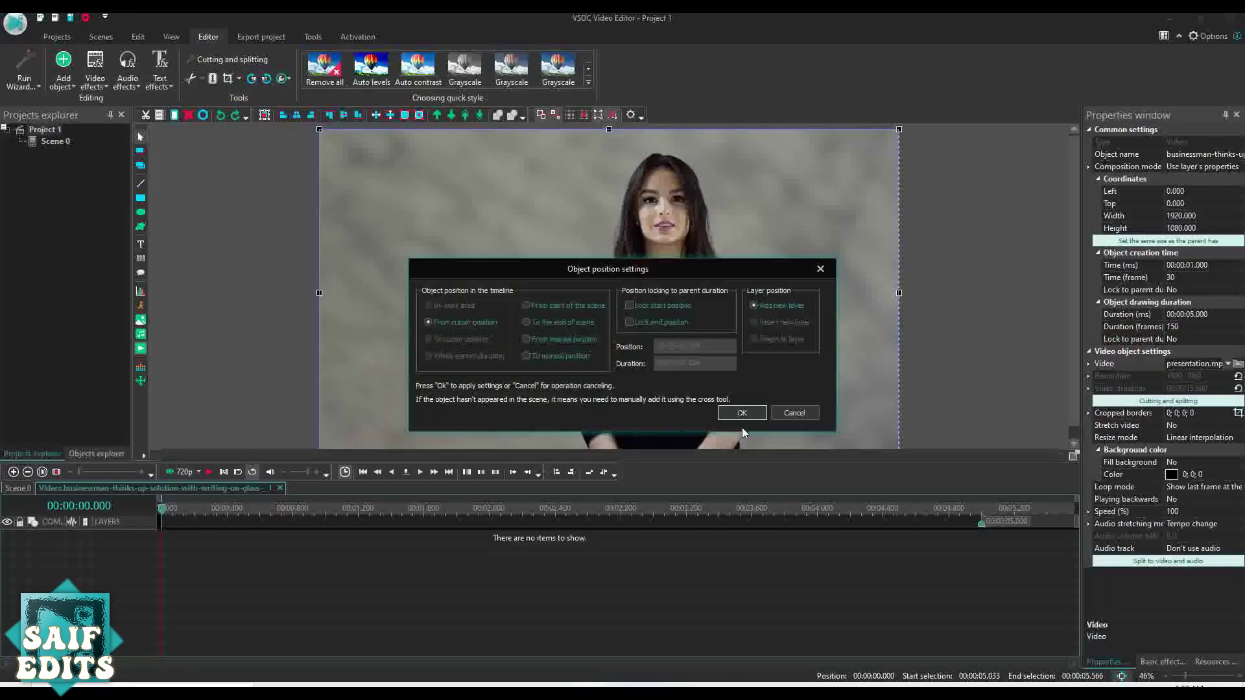
left_click(742, 413)
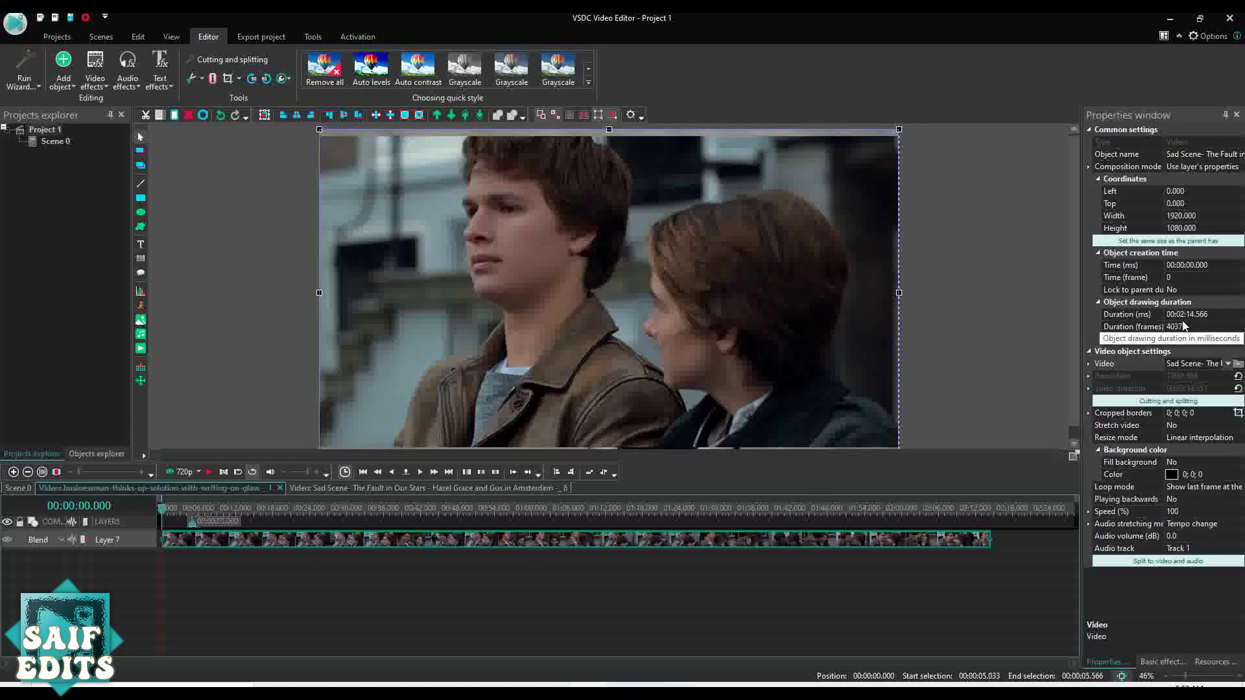
On Scene 0, preview the presenter slot from about 1.8 s to check the Sad Scene footage
left_click(24, 489)
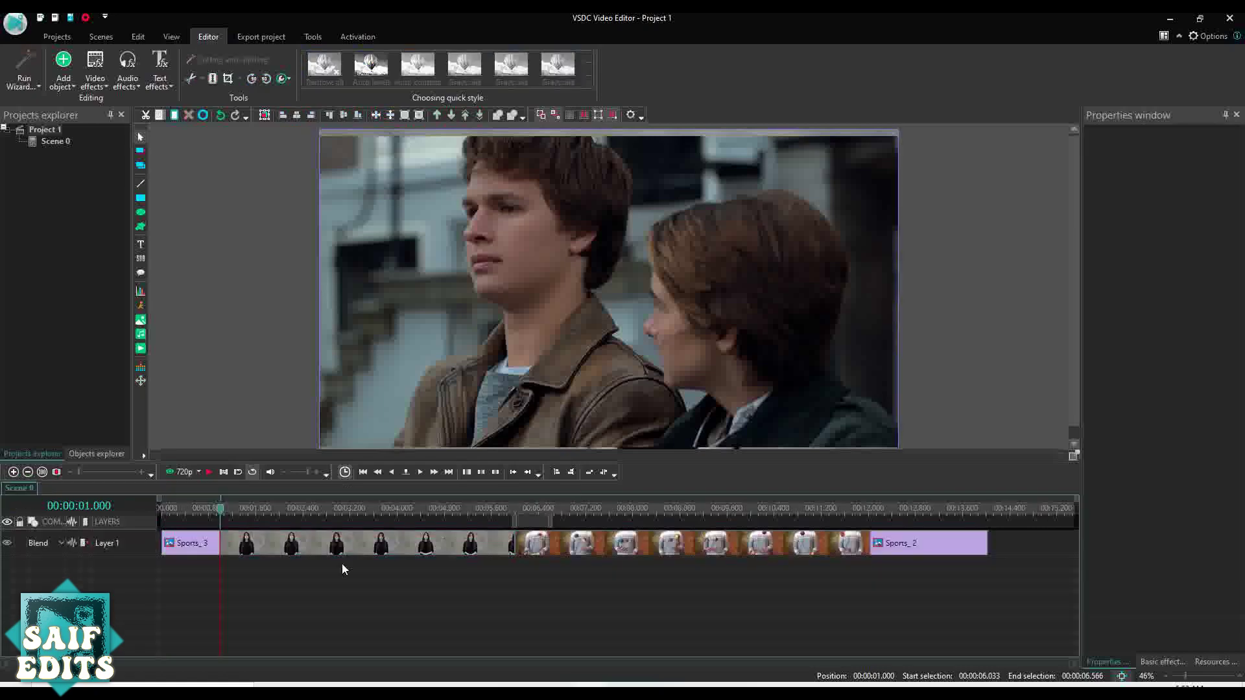
left_click(313, 543)
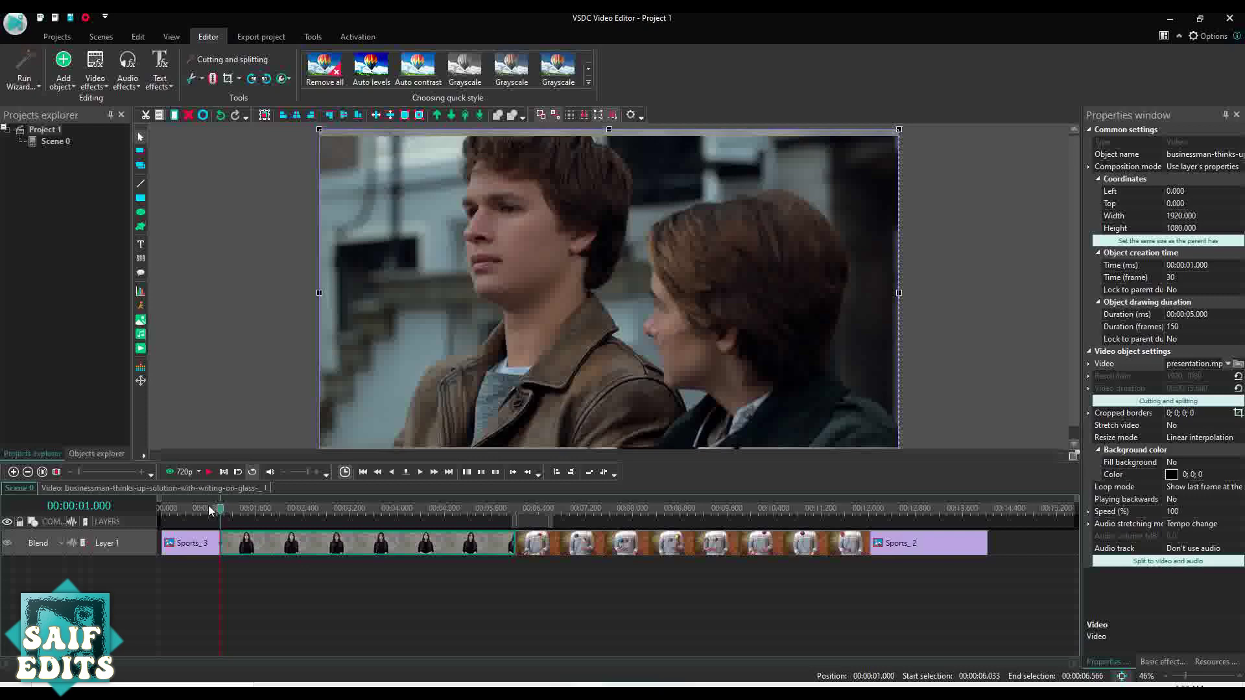
left_click(265, 510)
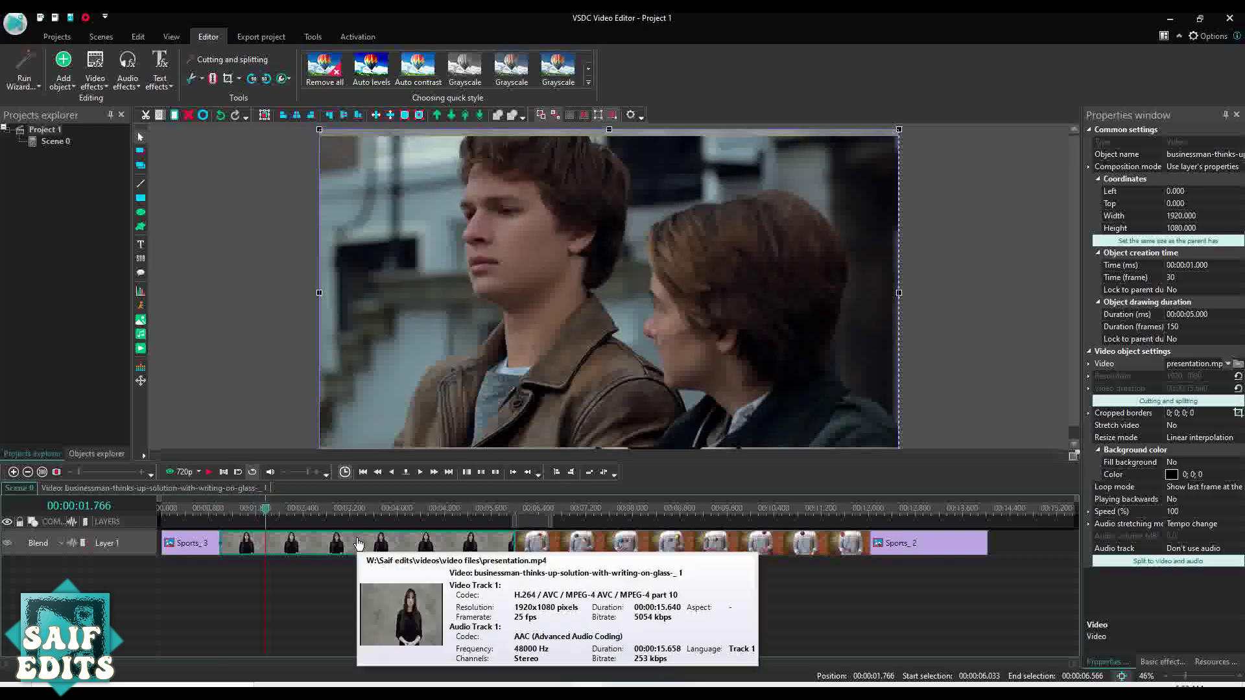
key("space")
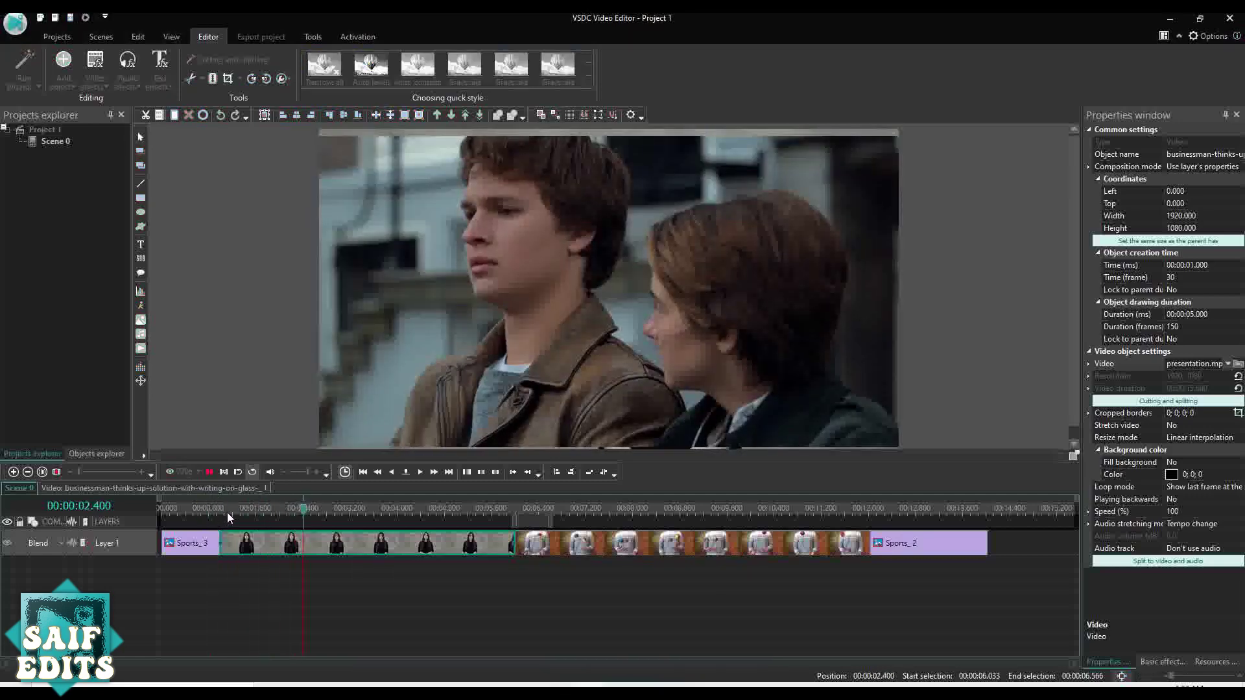
key("space")
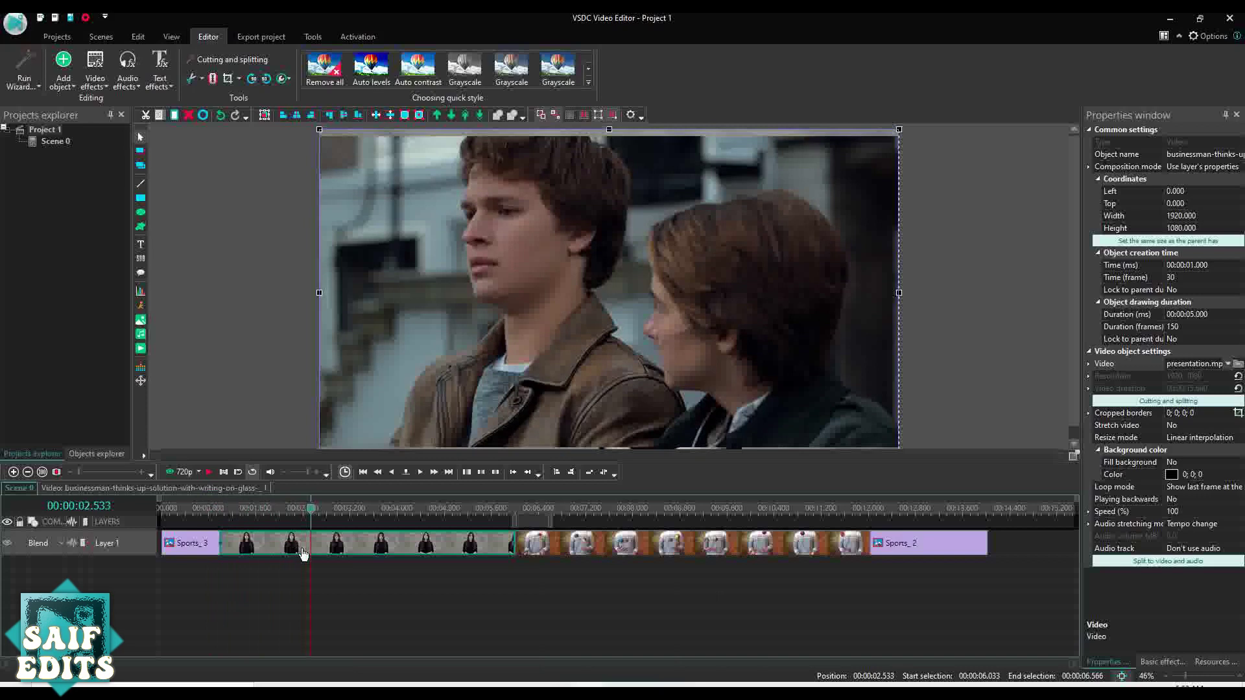
Inside the presenter slot, trim the Layer 7 Sad Scene clip to 00:00:05.000
double_click(303, 552)
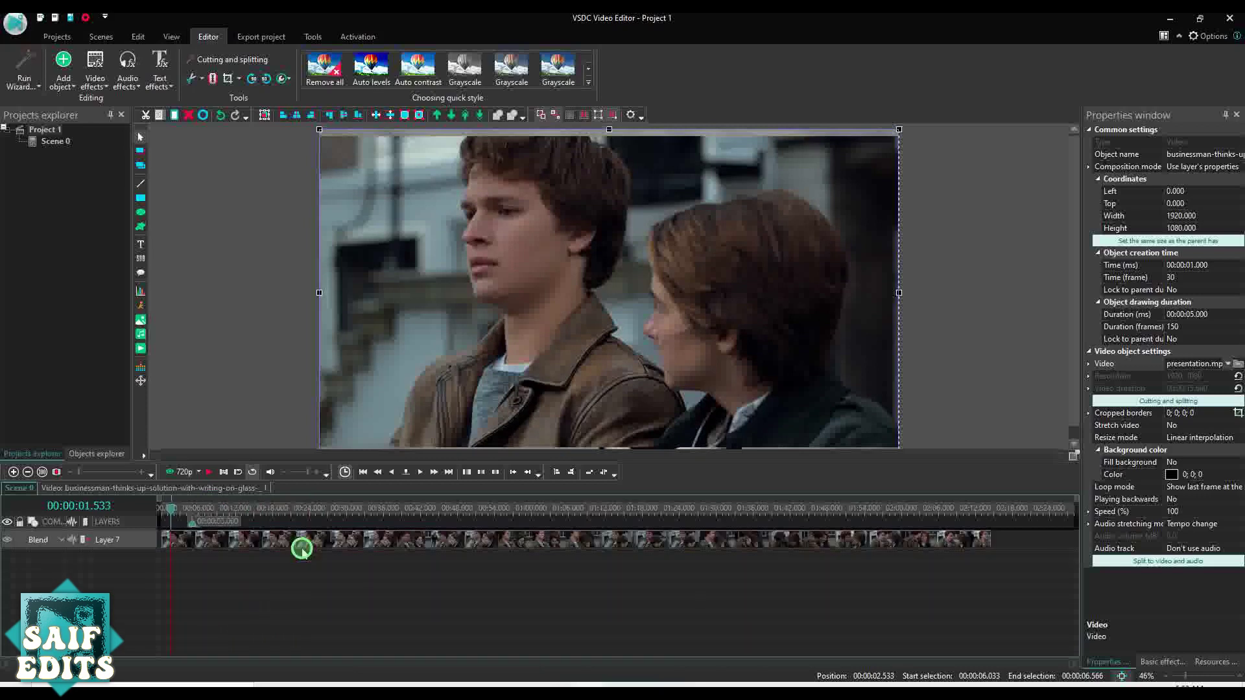
left_click(866, 540)
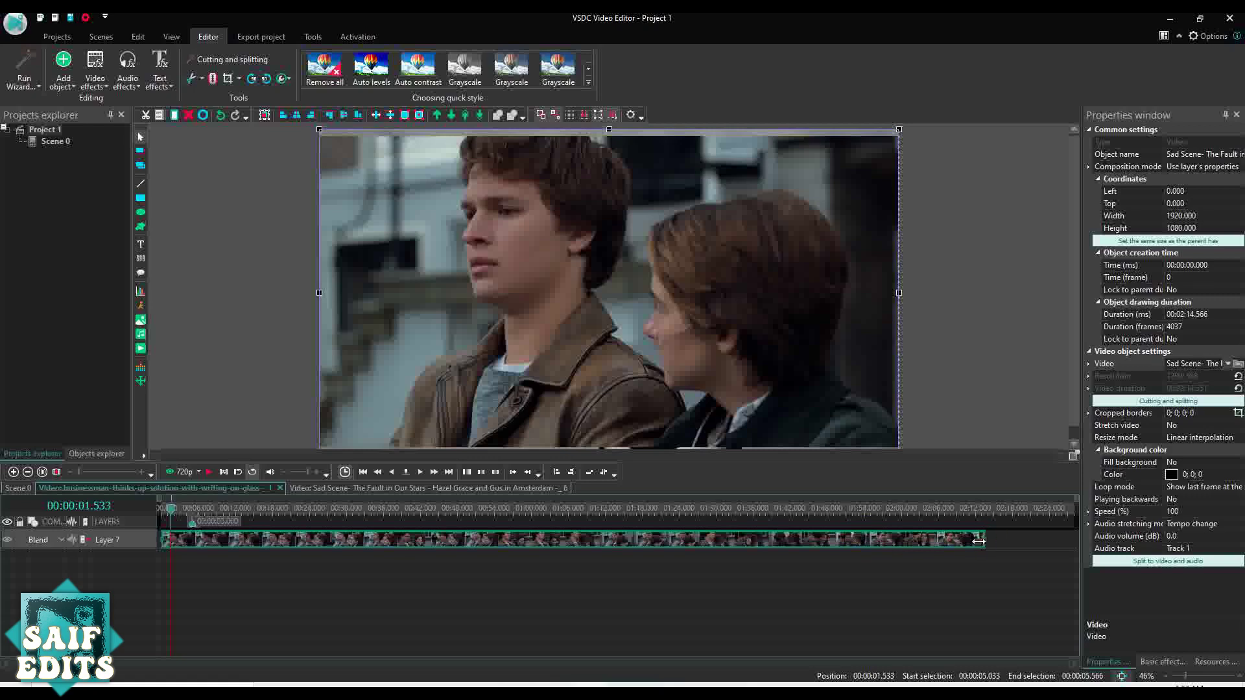
left_click_drag(987, 539, 208, 543)
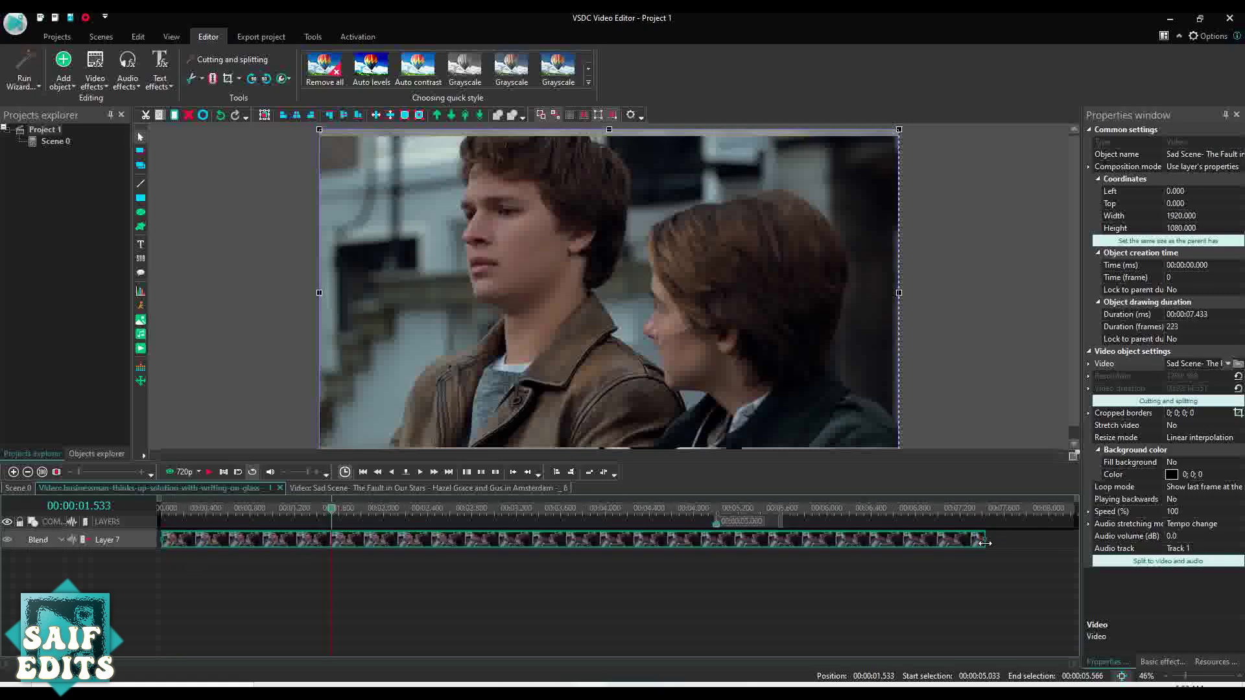
left_click_drag(982, 547, 716, 553)
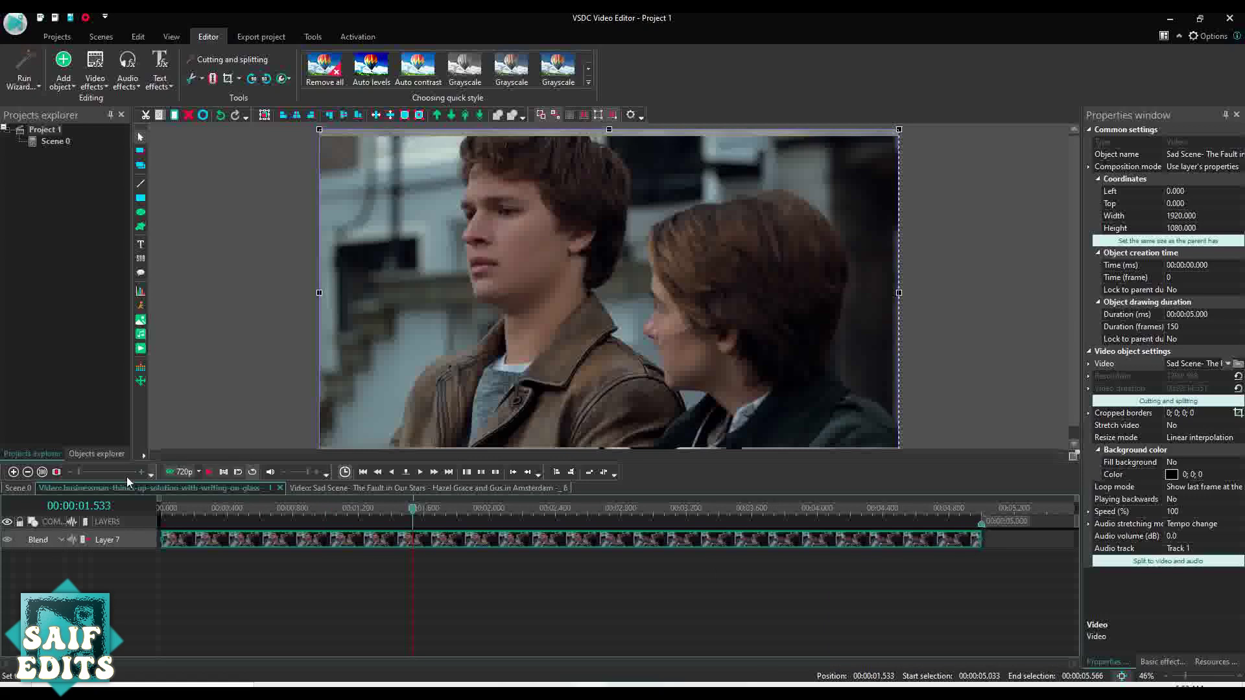
Switch to Scene 0 and put the playhead at about 00:06.300 over the Sports_2 clip
left_click(21, 489)
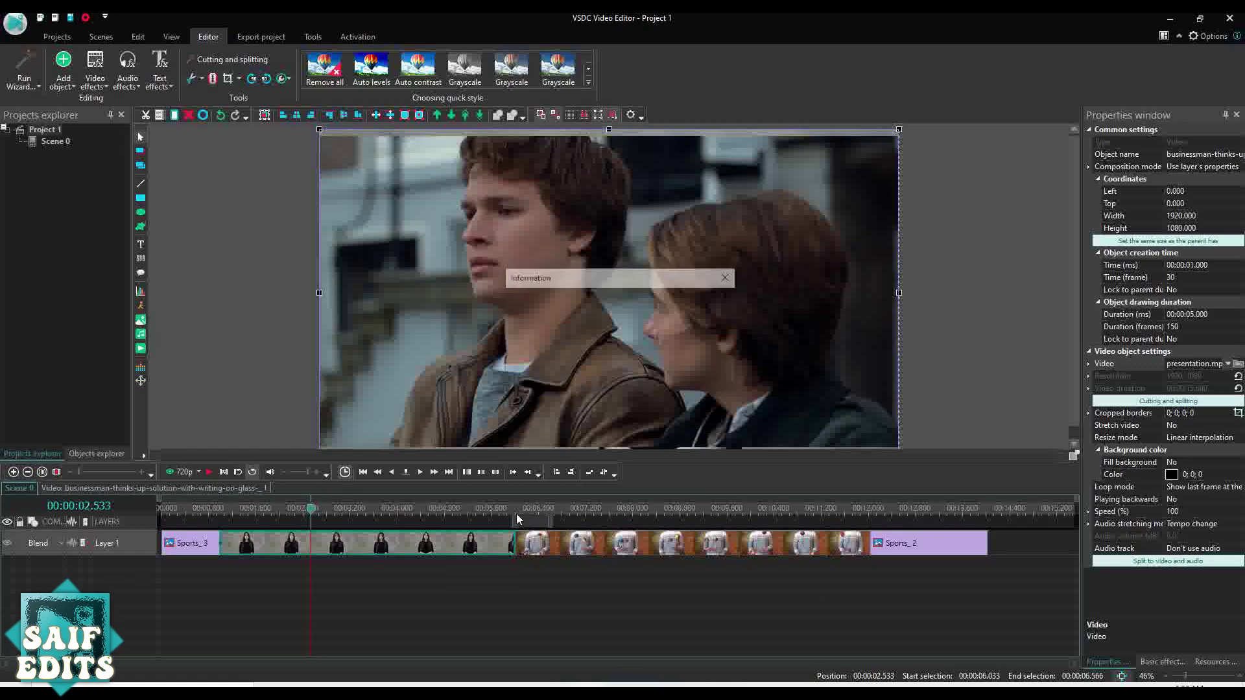
left_click(532, 509)
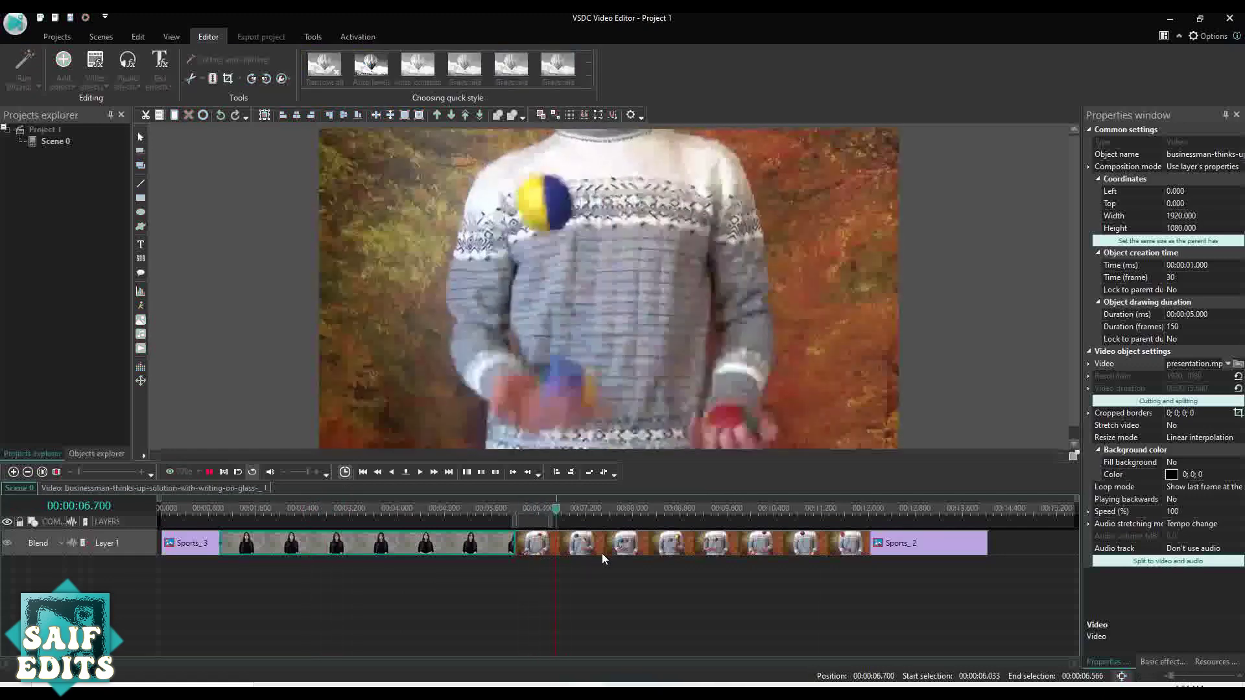
Open the Sports_2 juggling clip's inner timeline and add the presentation video at its start
left_click(599, 549)
left_click(599, 549)
double_click(771, 546)
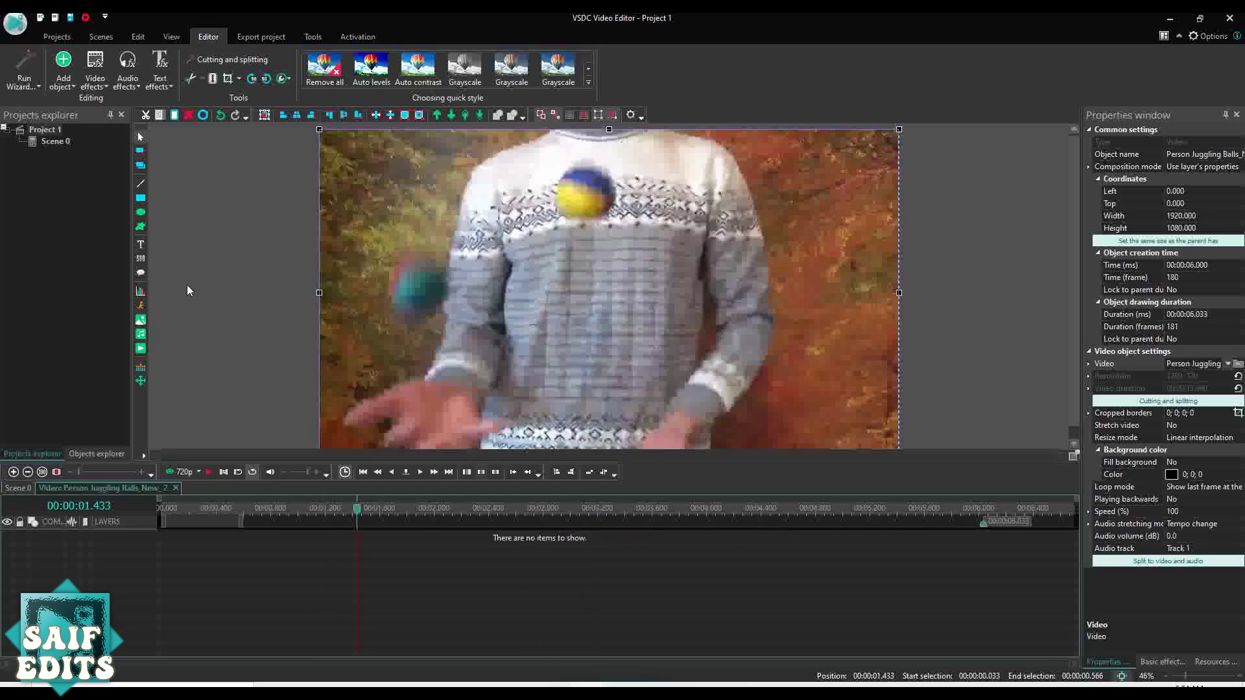
left_click(141, 349)
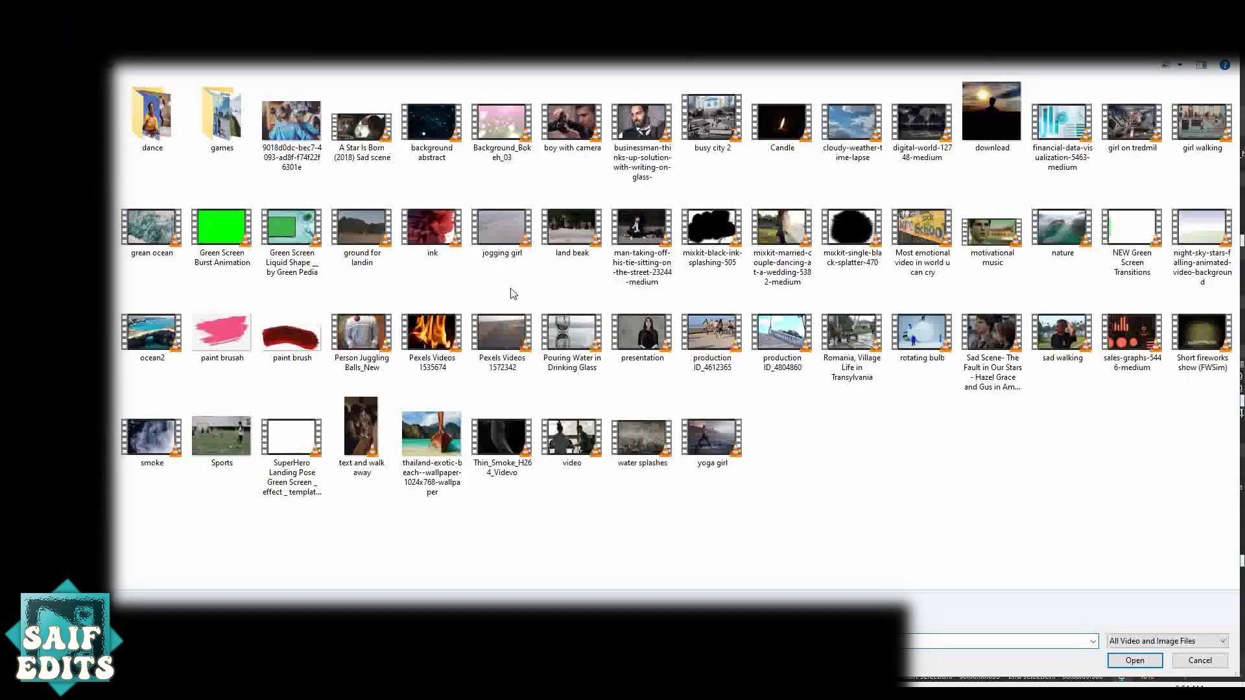
double_click(626, 346)
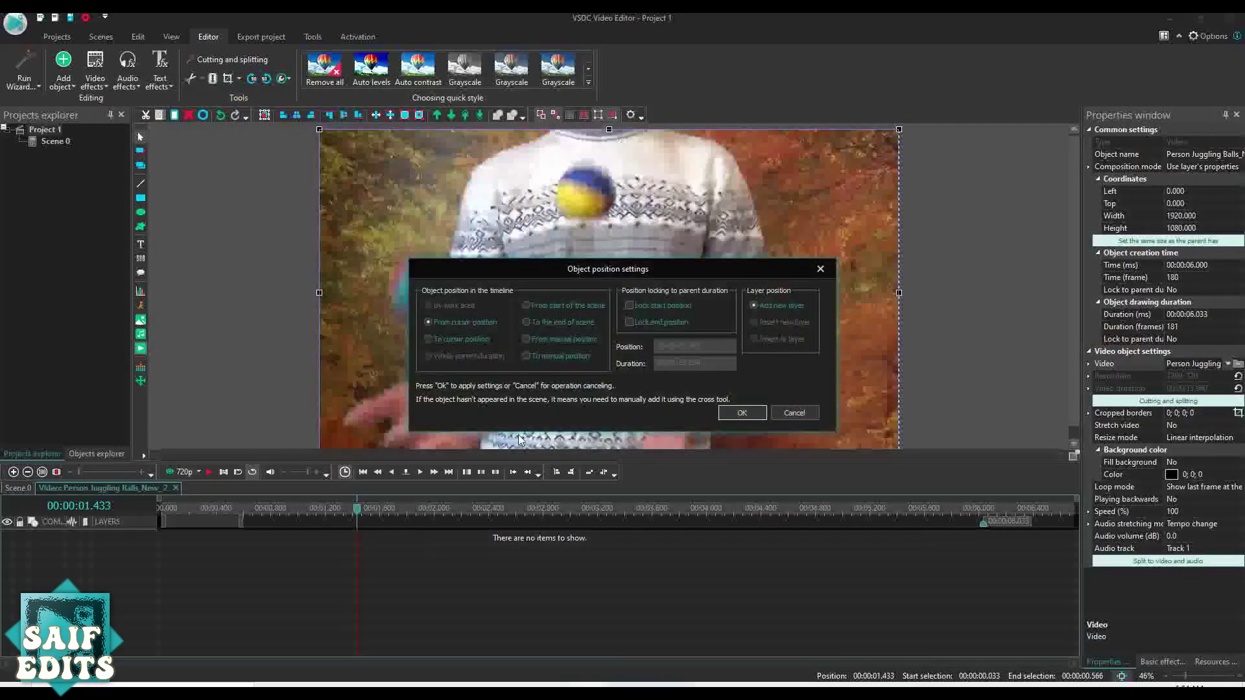
left_click(743, 413)
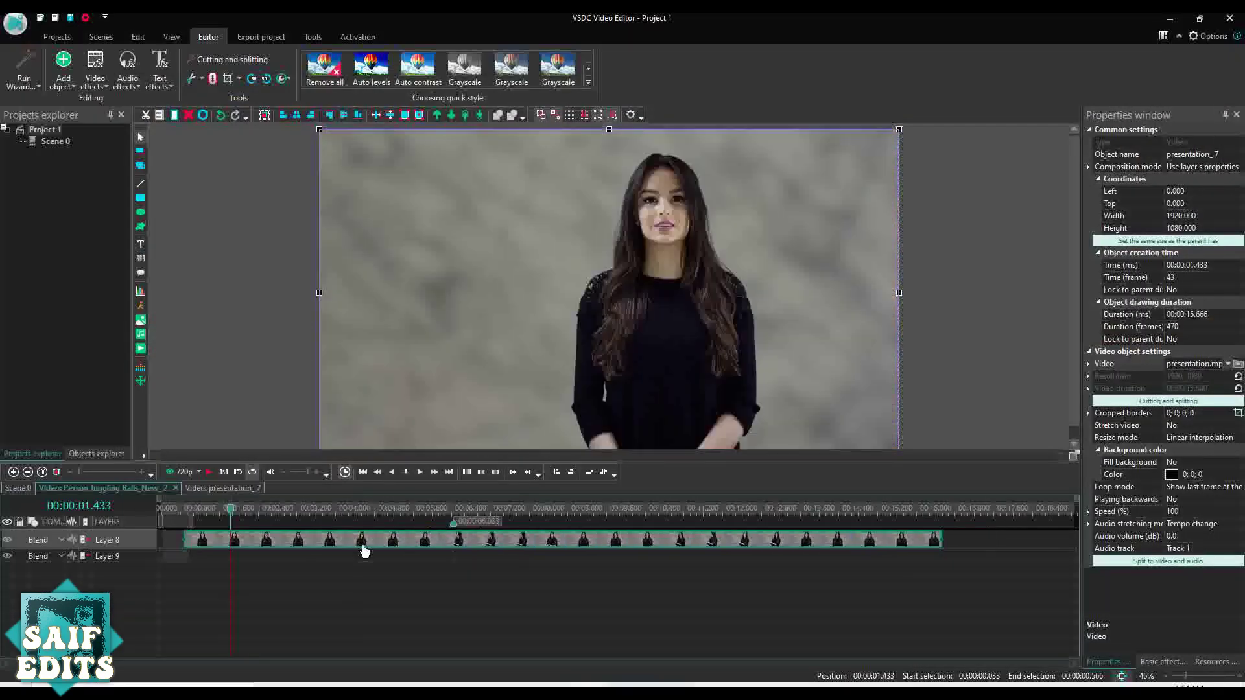
left_click(104, 488)
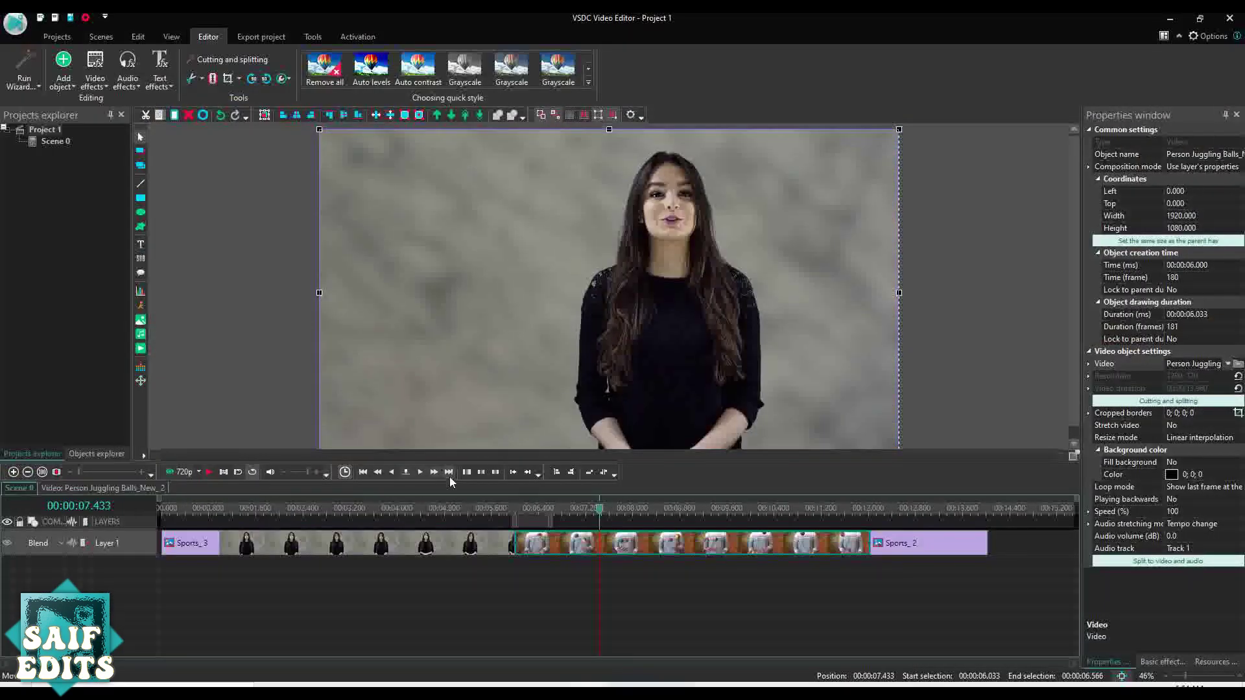
left_click(485, 508)
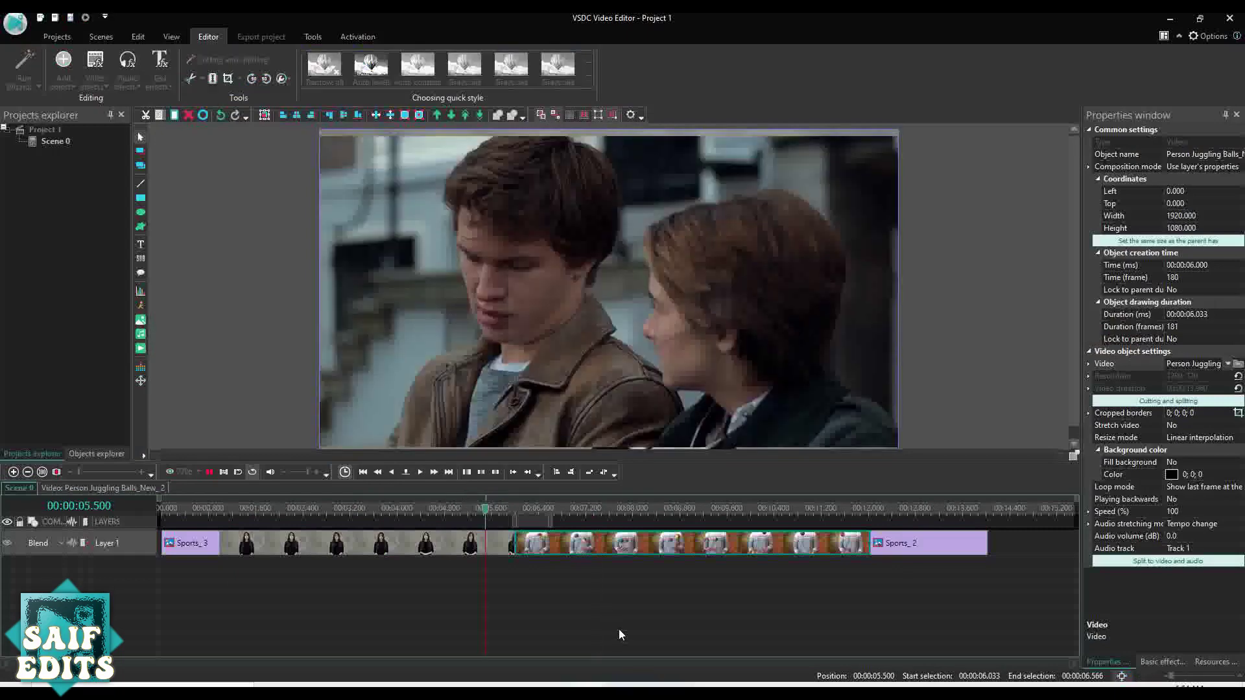
key("space")
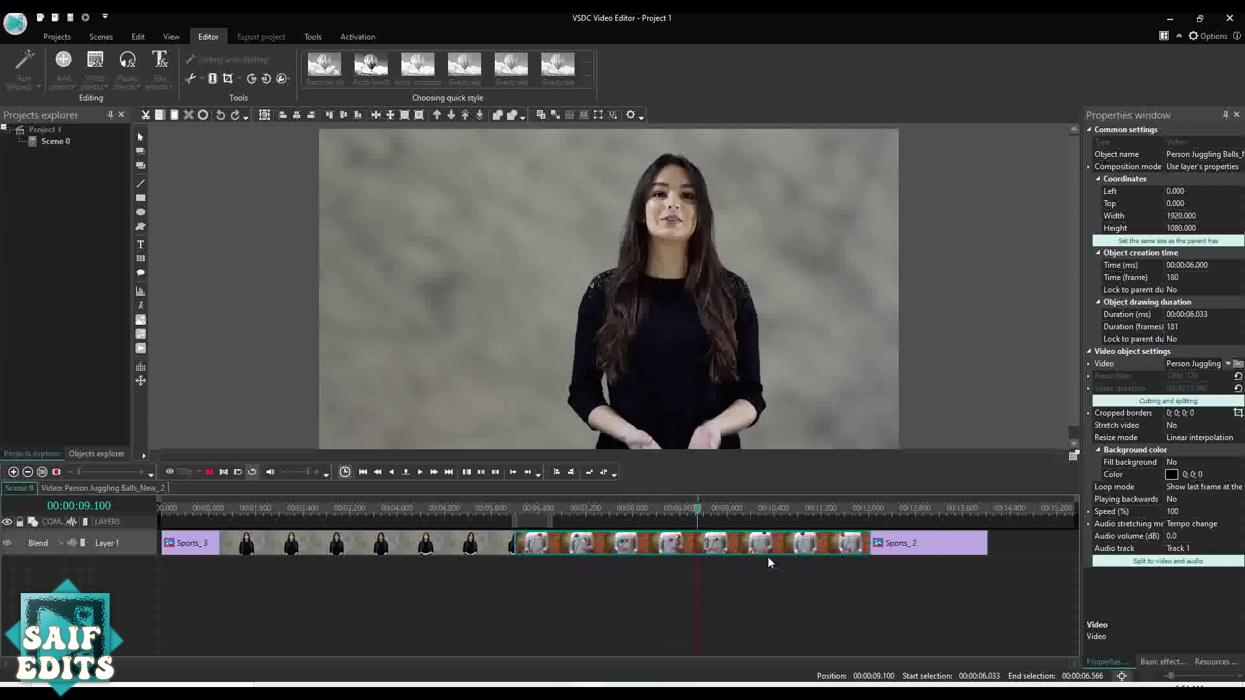
key("space")
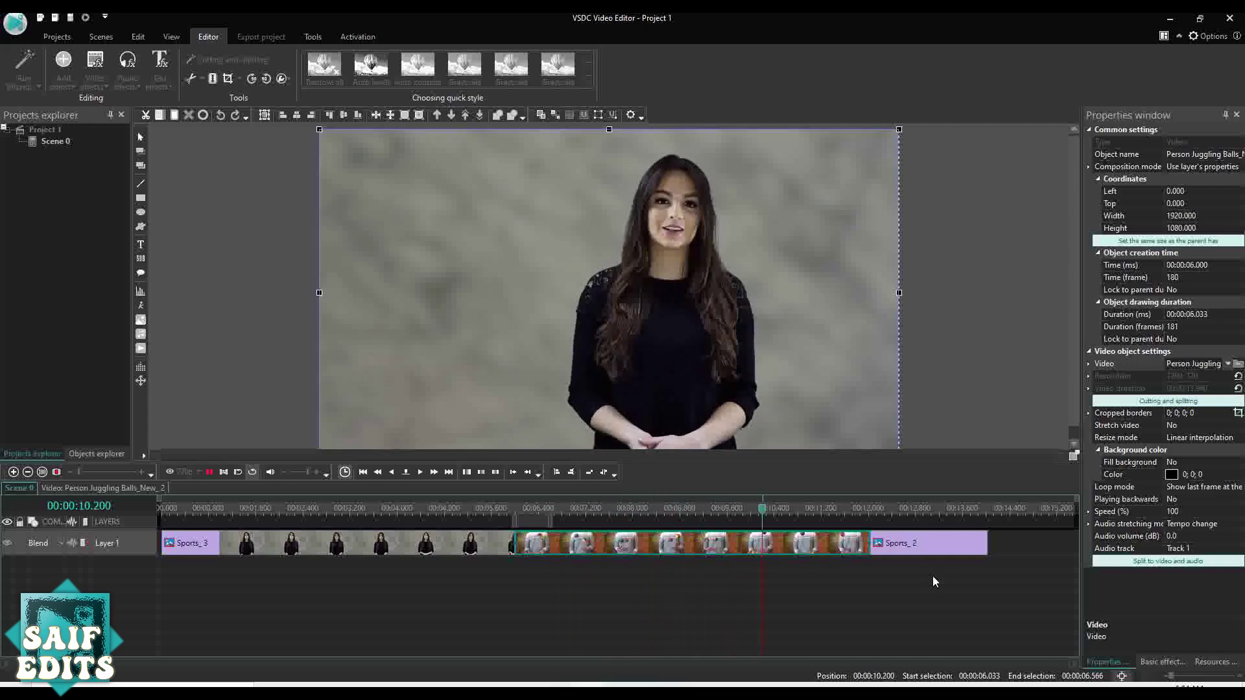